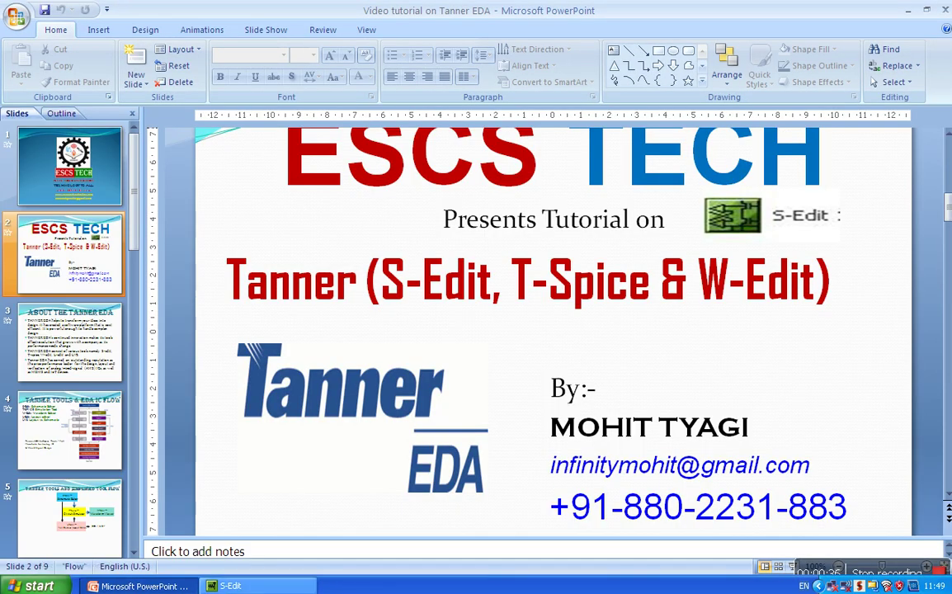
- Create a new design named nand and add the All library to it
{"action": "left_click", "coordinate": [227, 586]}
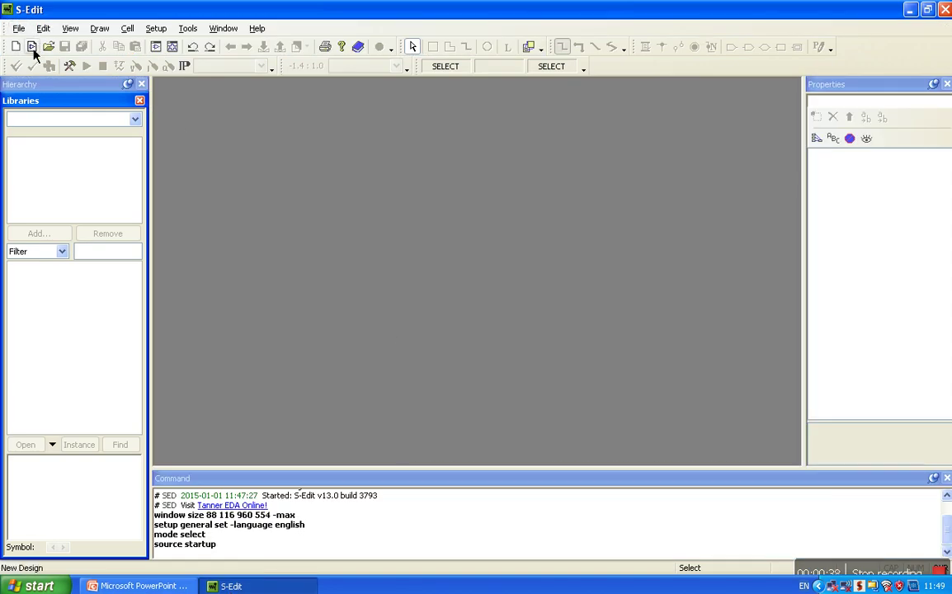
{"action": "left_click", "coordinate": [32, 47]}
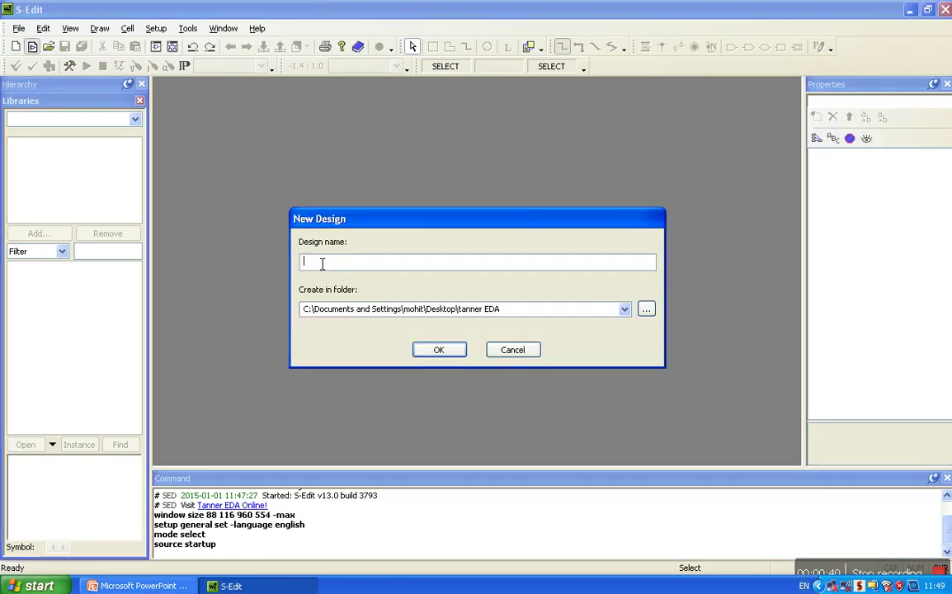
{"action": "type", "text": "nand"}
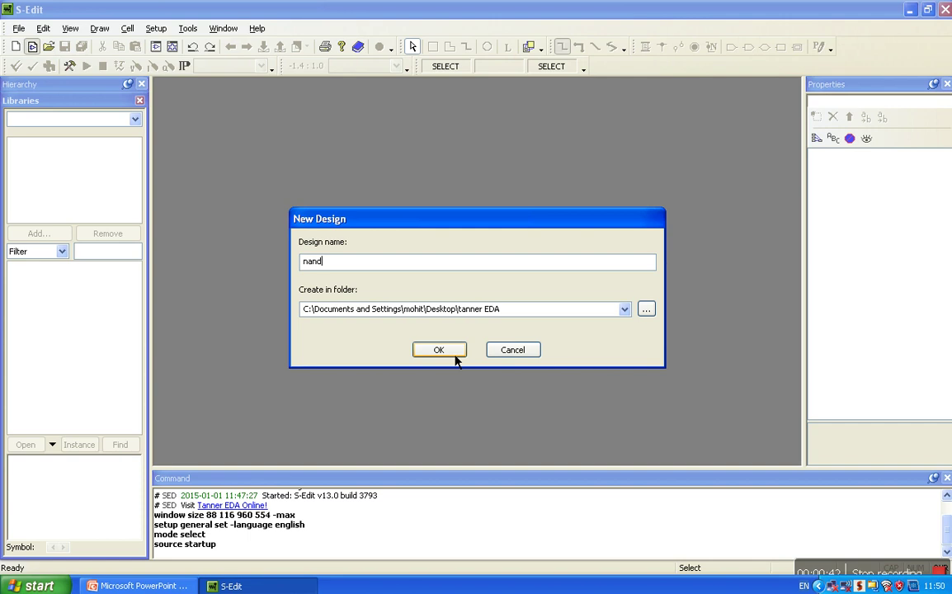
{"action": "left_click", "coordinate": [454, 356]}
{"action": "left_click", "coordinate": [49, 237]}
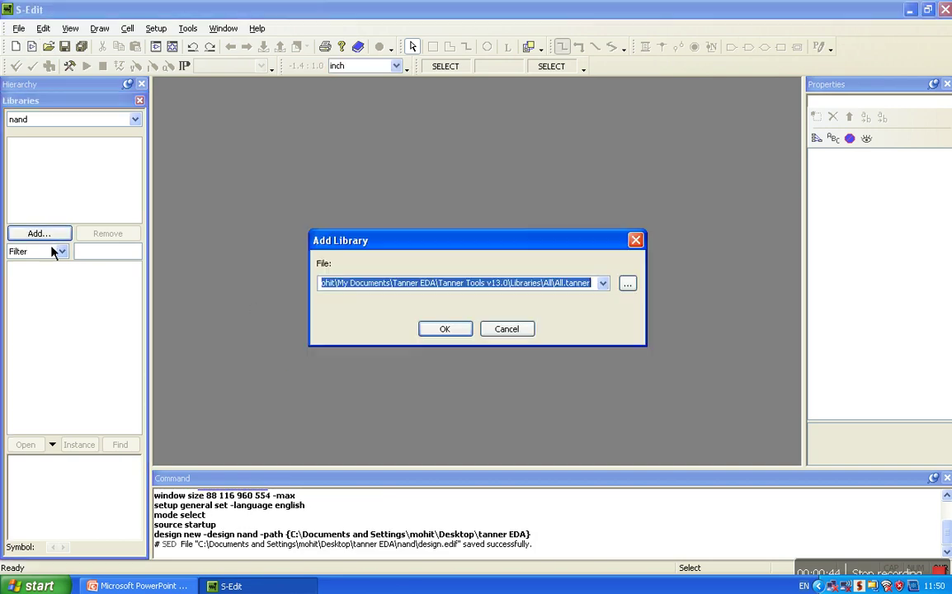
{"action": "left_click", "coordinate": [446, 330]}
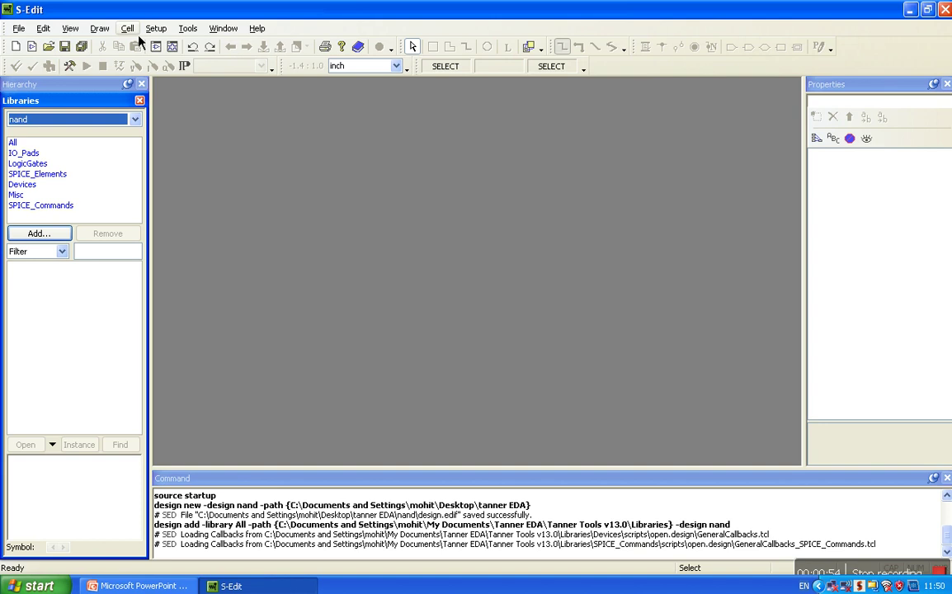
- Create a new empty Cell0 schematic view
{"action": "left_click", "coordinate": [128, 31]}
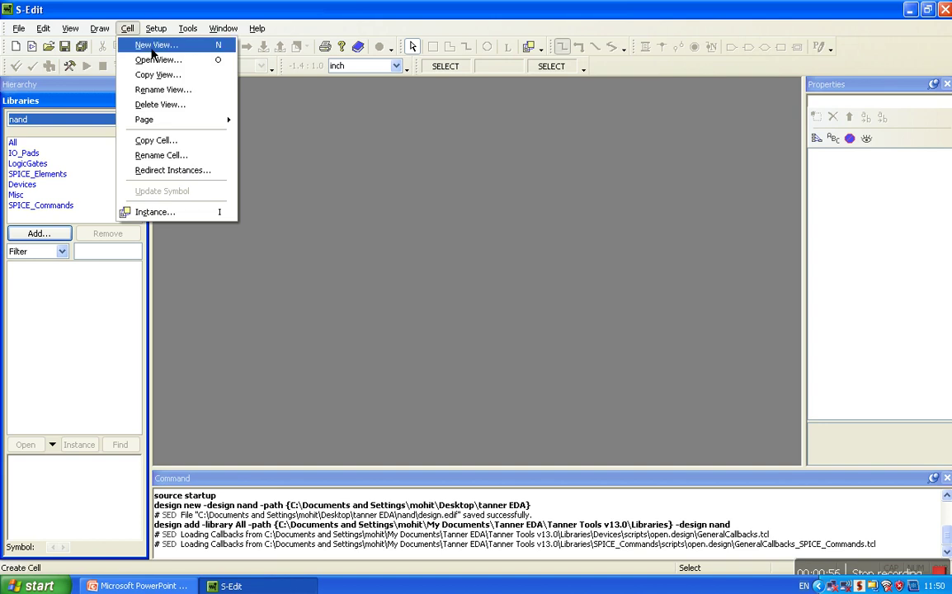
{"action": "left_click", "coordinate": [152, 46]}
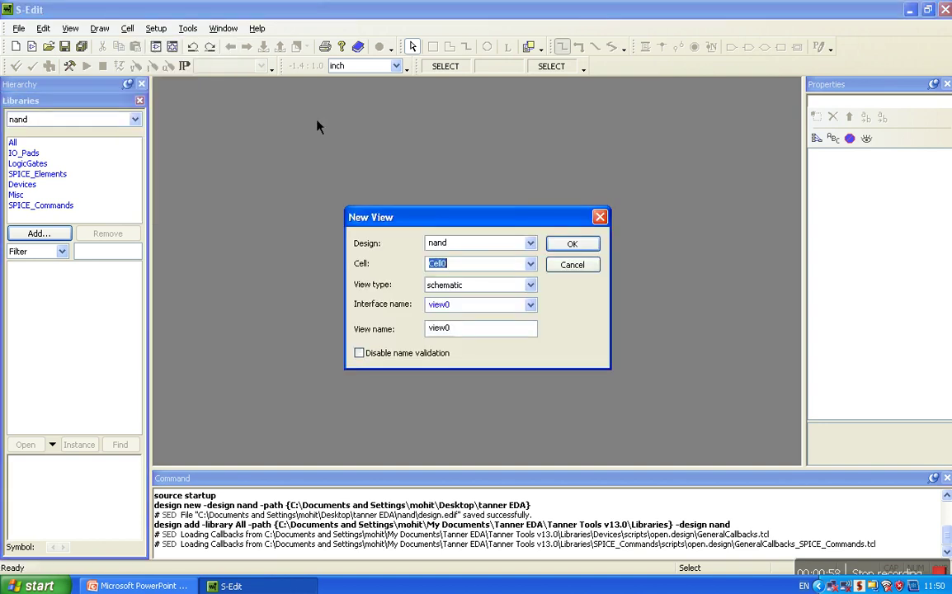
{"action": "left_click", "coordinate": [572, 244]}
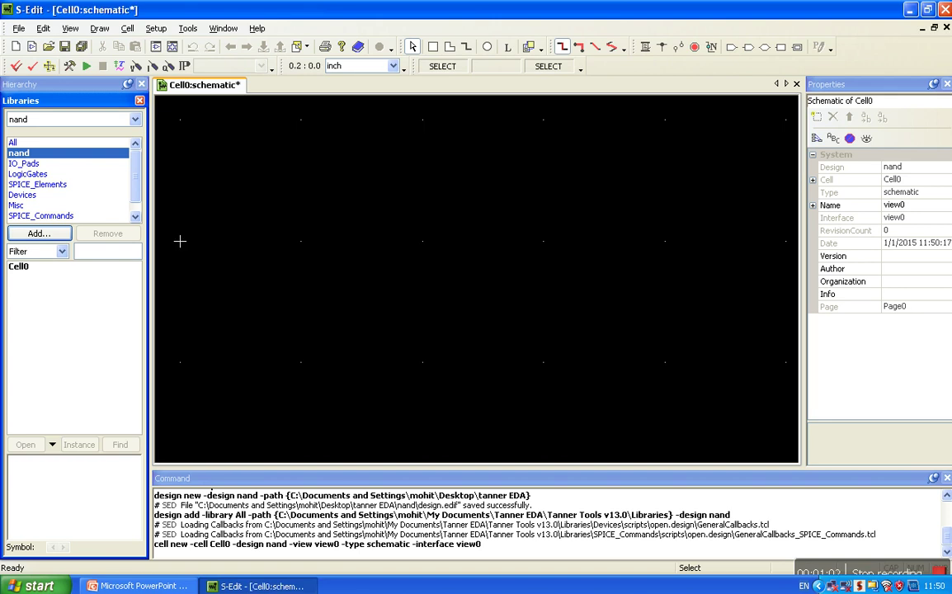
- Place two PMOS transistors from the Devices library side by side near the top
{"action": "scroll", "coordinate": [279, 253], "scroll_direction": "down", "scroll_amount": 1}
{"action": "scroll", "coordinate": [419, 271], "scroll_direction": "down", "scroll_amount": 3}
{"action": "scroll", "coordinate": [418, 272], "scroll_direction": "down", "scroll_amount": 1}
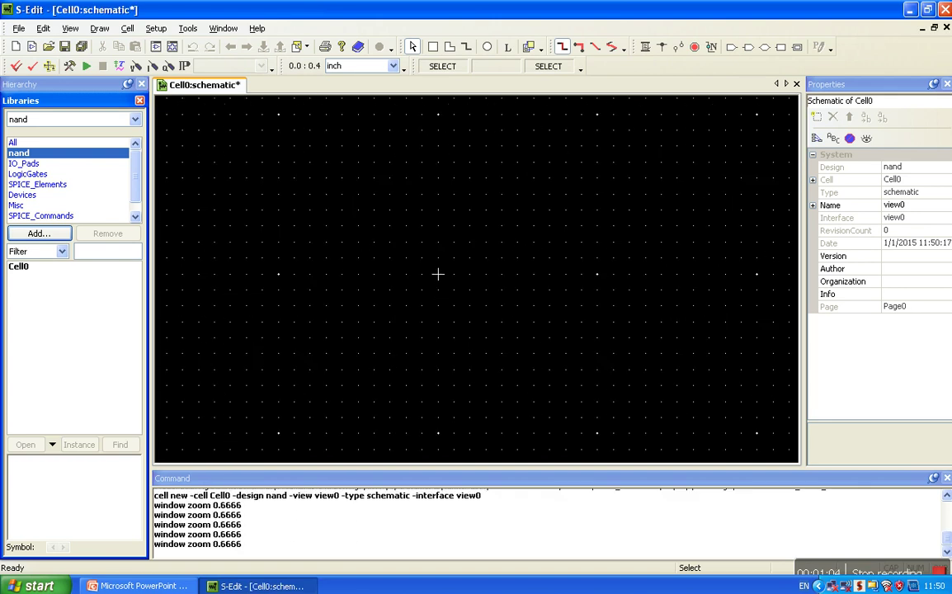
{"action": "left_click", "coordinate": [29, 197]}
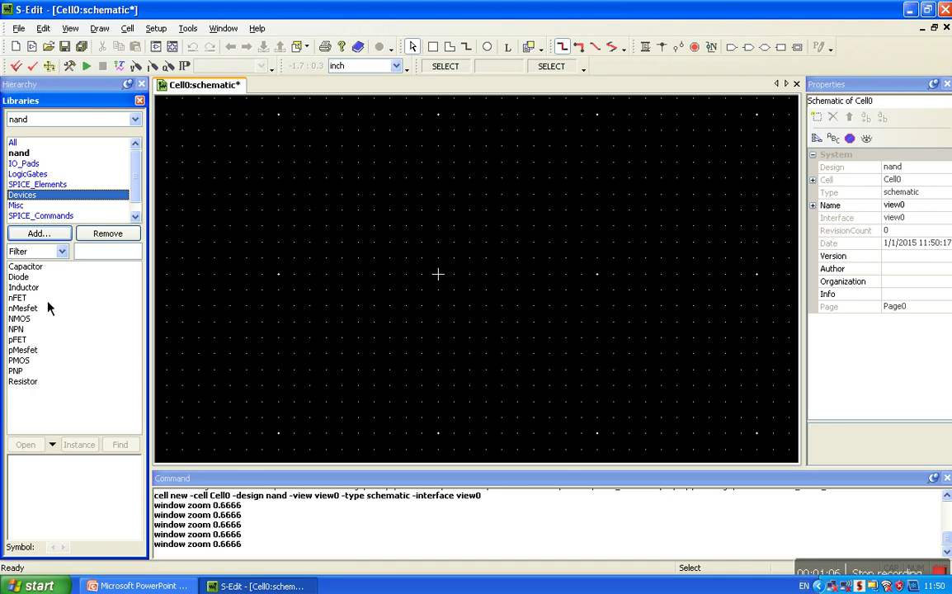
{"action": "left_click", "coordinate": [31, 362]}
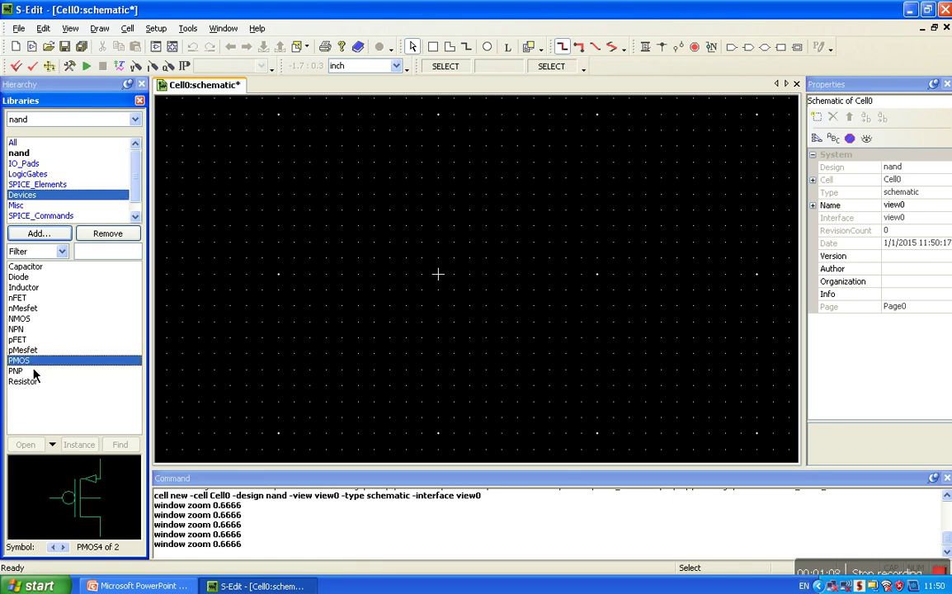
{"action": "left_click", "coordinate": [80, 444]}
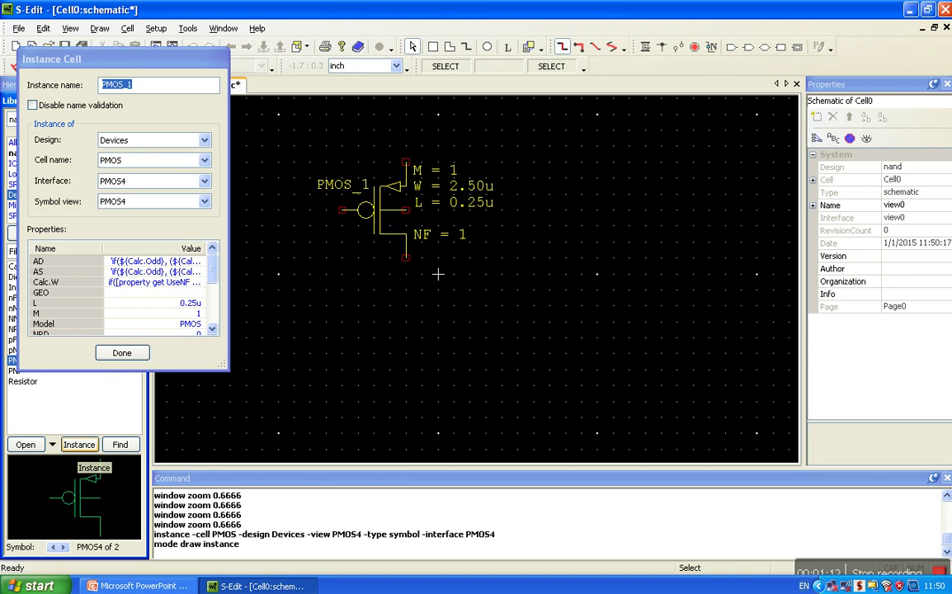
{"action": "left_click", "coordinate": [438, 274]}
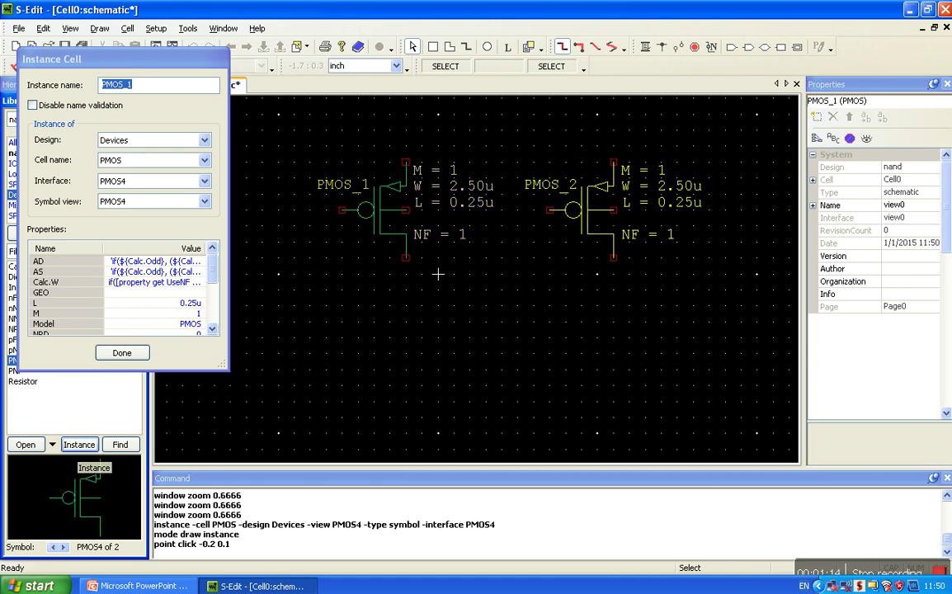
{"action": "left_click", "coordinate": [588, 269]}
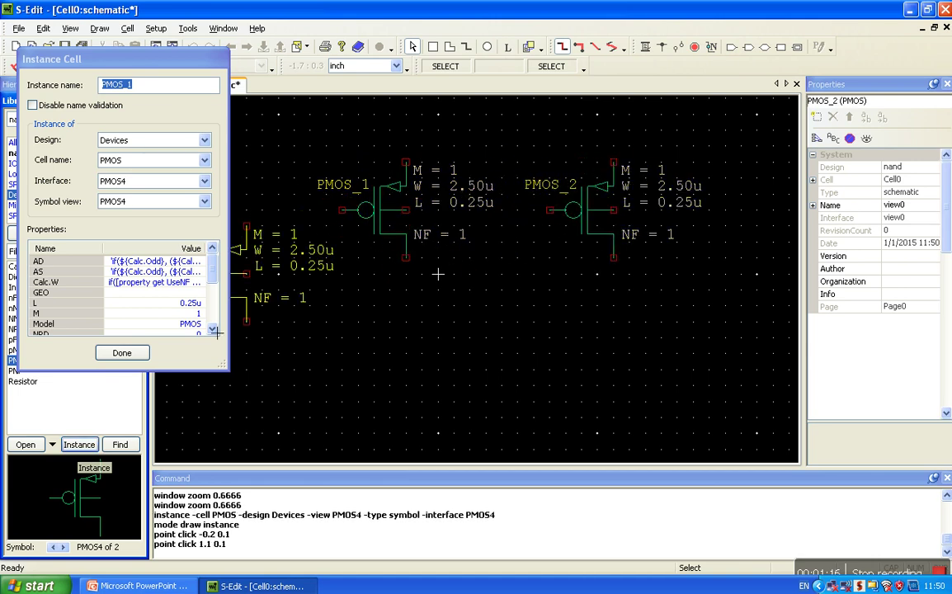
{"action": "left_click", "coordinate": [122, 352]}
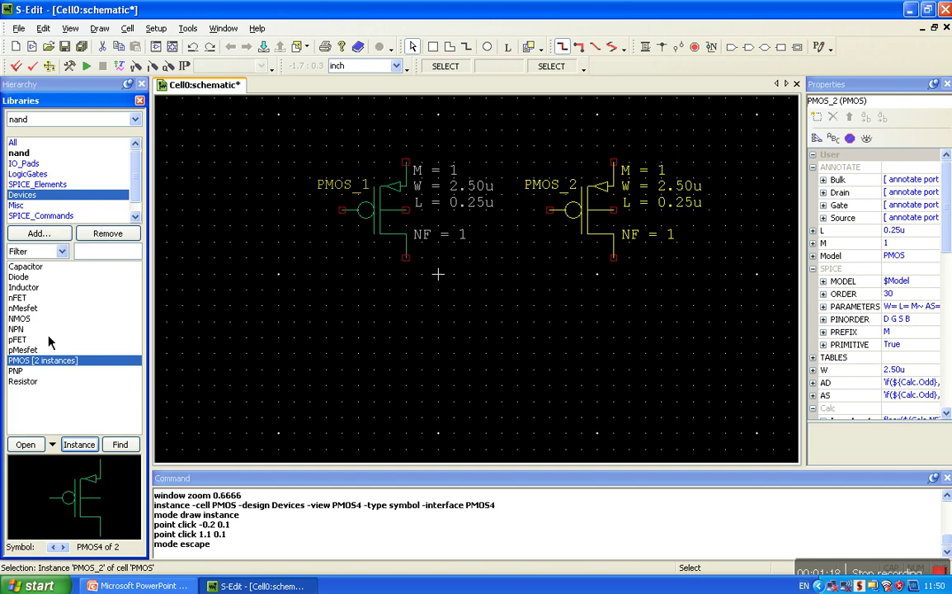
- Place two NMOS transistors stacked beneath the PMOS pair
{"action": "left_click", "coordinate": [87, 319]}
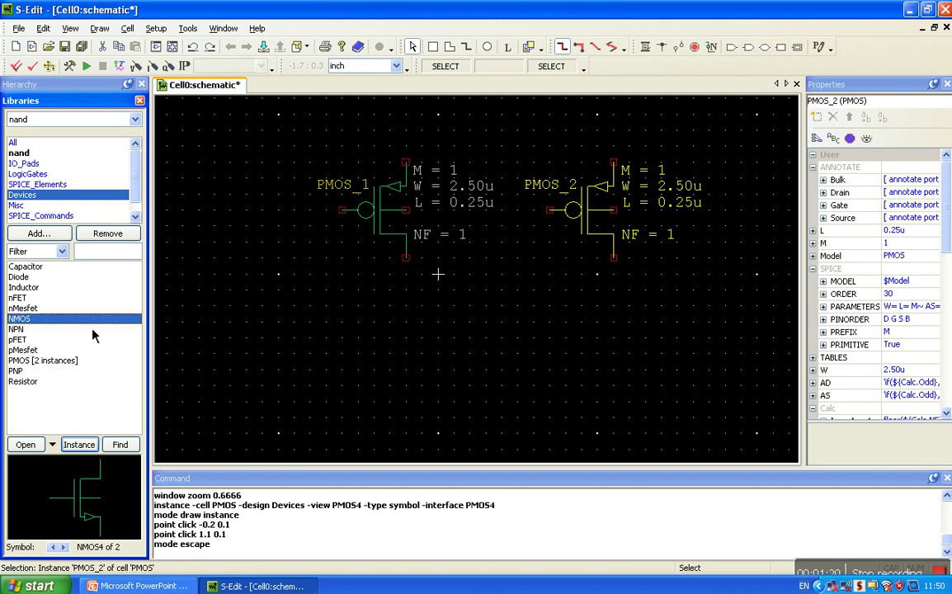
{"action": "left_click", "coordinate": [79, 444]}
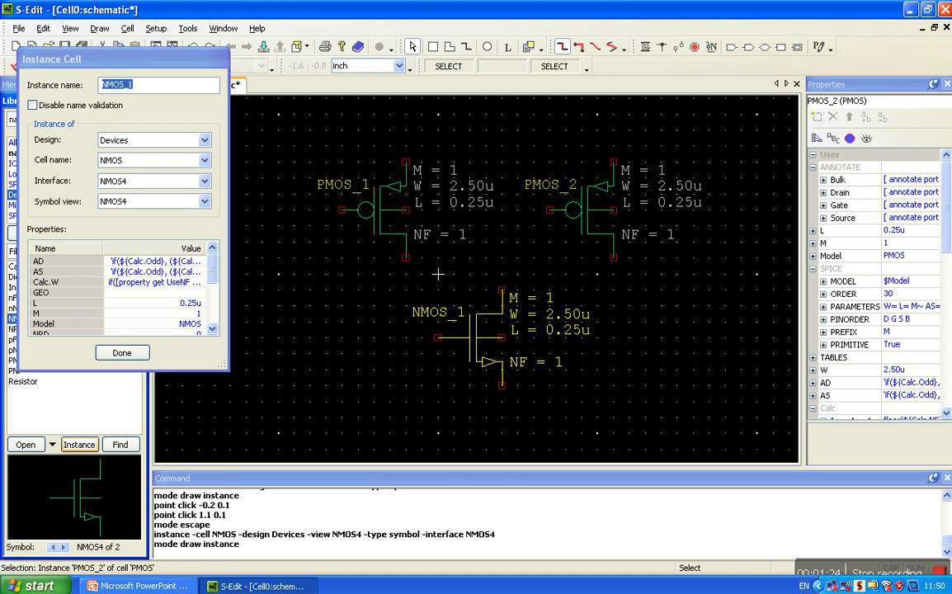
{"action": "left_click", "coordinate": [438, 274]}
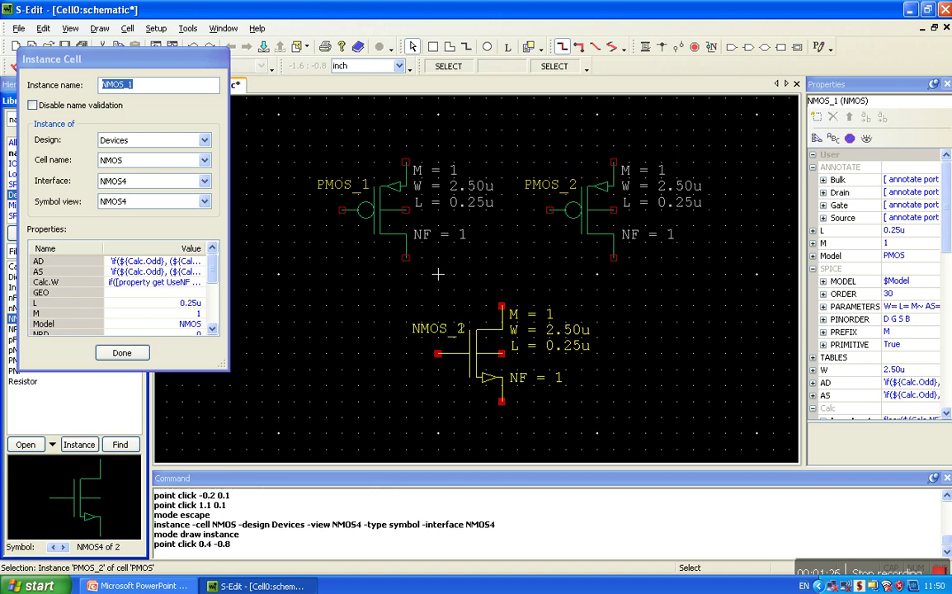
{"action": "scroll", "coordinate": [438, 274], "scroll_direction": "down", "scroll_amount": 1}
{"action": "scroll", "coordinate": [453, 277], "scroll_direction": "down", "scroll_amount": 1}
{"action": "scroll", "coordinate": [460, 277], "scroll_direction": "up", "scroll_amount": 1}
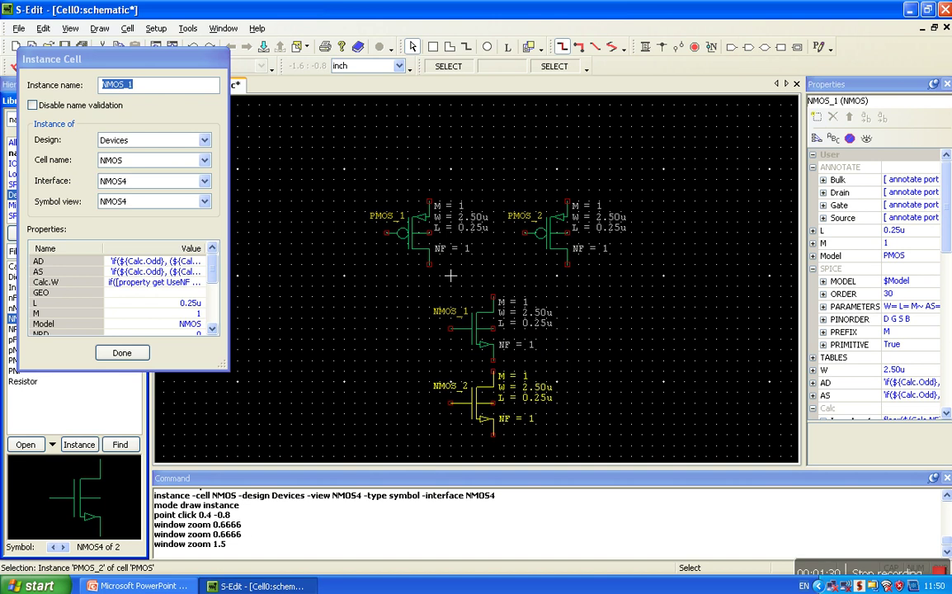
{"action": "left_click", "coordinate": [451, 363]}
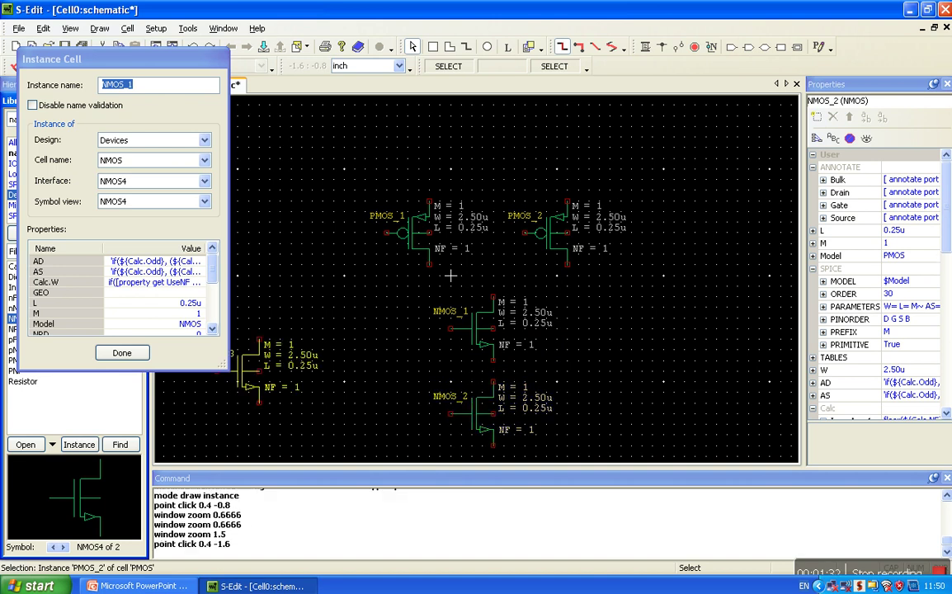
{"action": "left_click", "coordinate": [122, 352]}
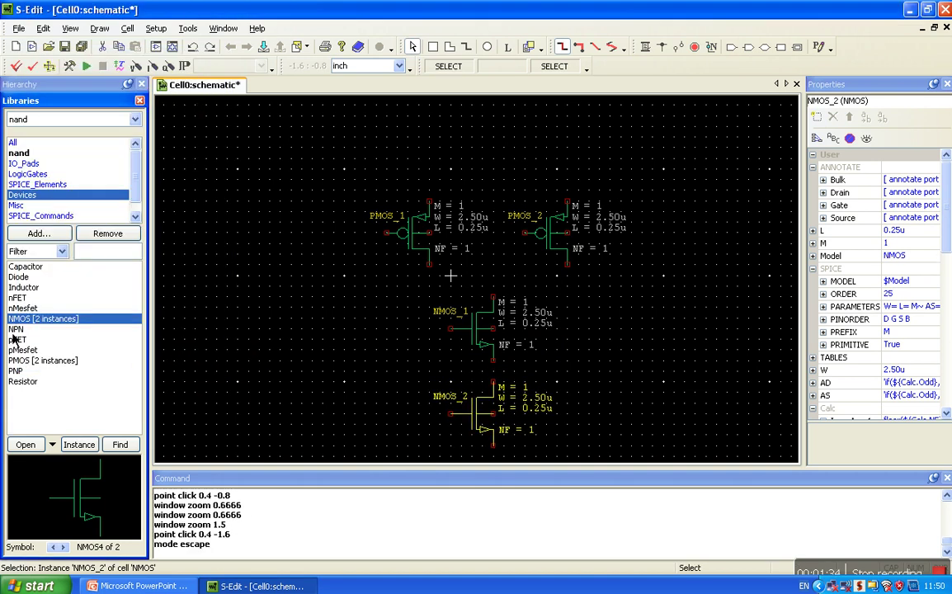
{"action": "key", "text": "Down"}
- Run an input wire left from the PMOS_1 gate and join the NMOS_1 gate to it
{"action": "key", "text": "Up"}
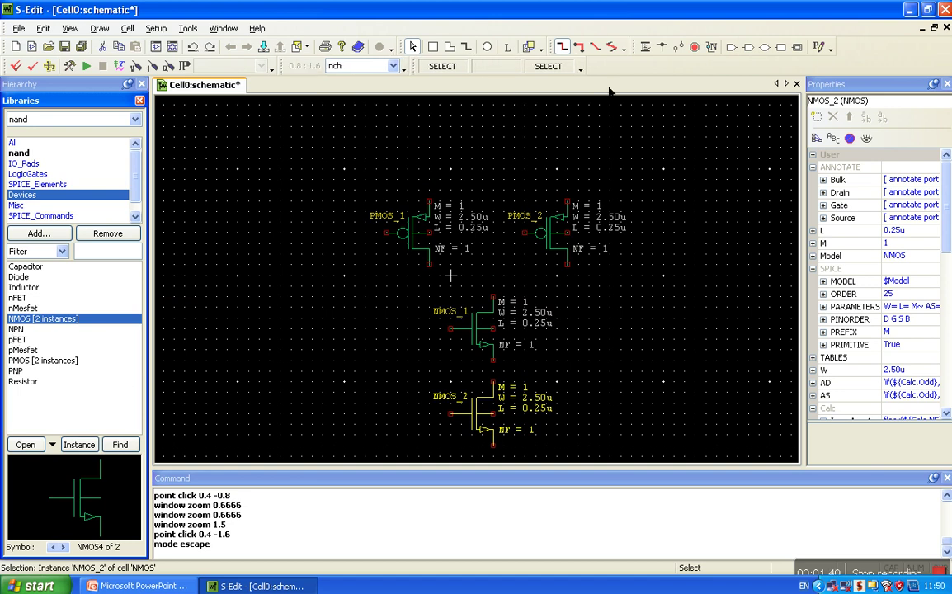
{"action": "left_click", "coordinate": [646, 48]}
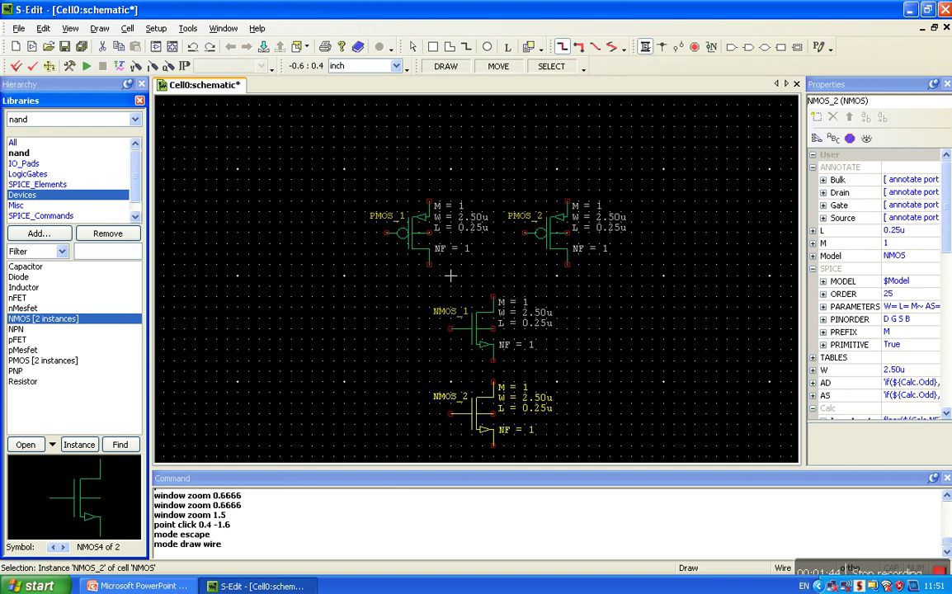
{"action": "left_click", "coordinate": [386, 234]}
{"action": "left_click", "coordinate": [345, 234]}
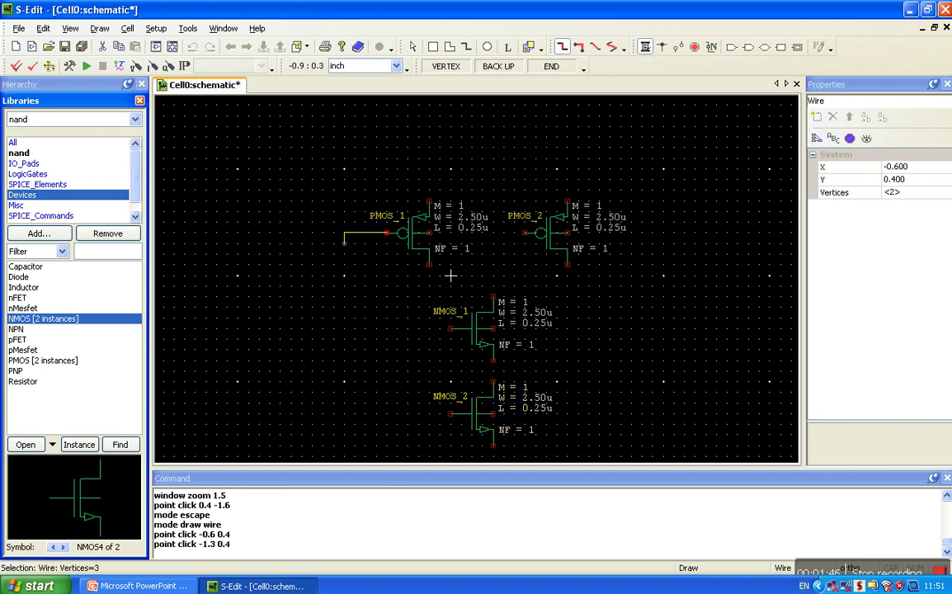
{"action": "left_click", "coordinate": [312, 234]}
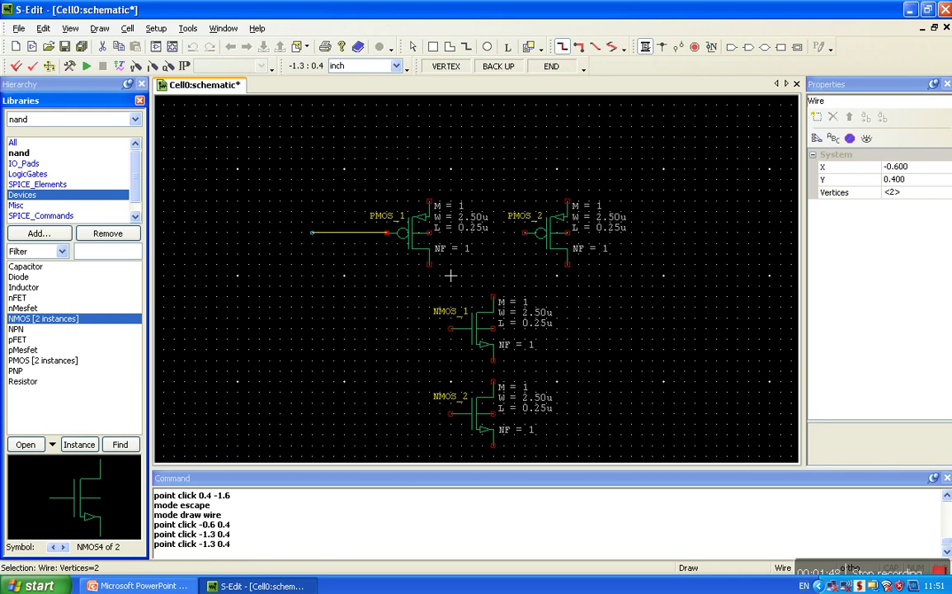
{"action": "double_click", "coordinate": [312, 234]}
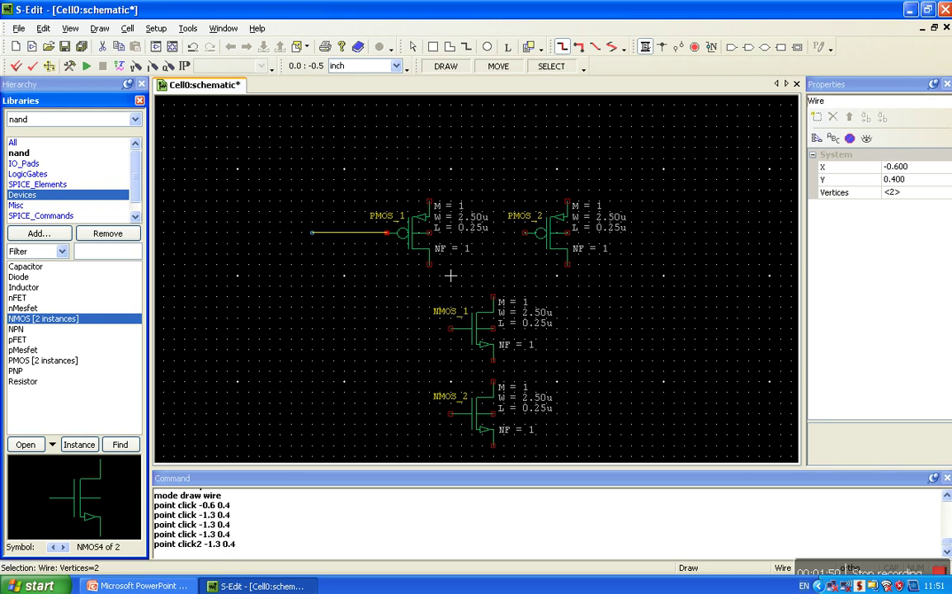
{"action": "left_click", "coordinate": [450, 329]}
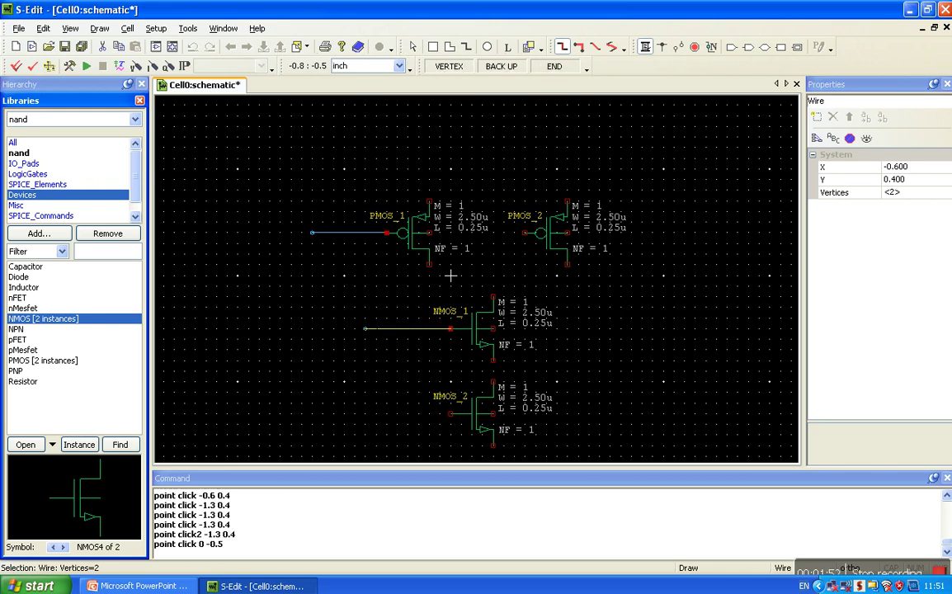
{"action": "left_click", "coordinate": [365, 329]}
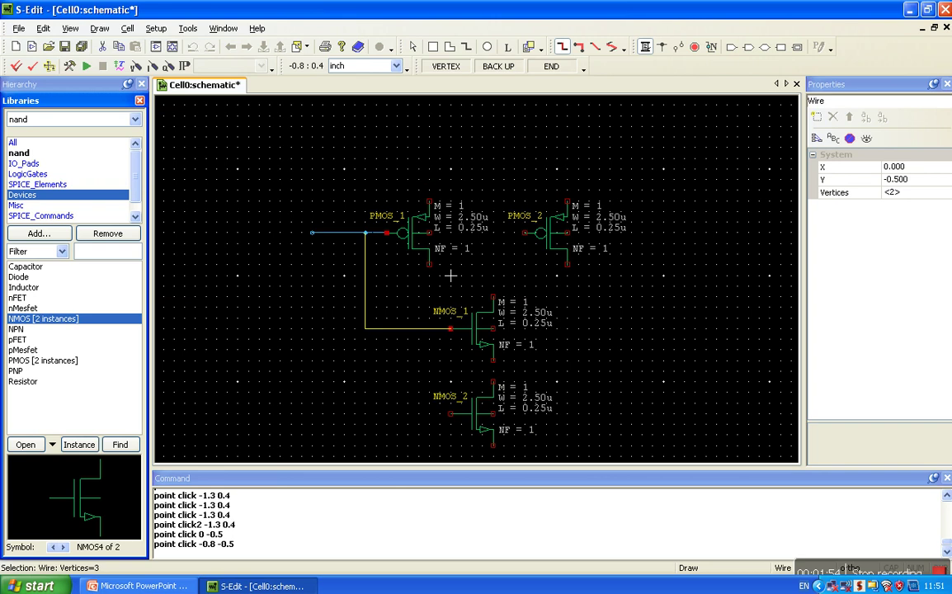
{"action": "left_click", "coordinate": [364, 234]}
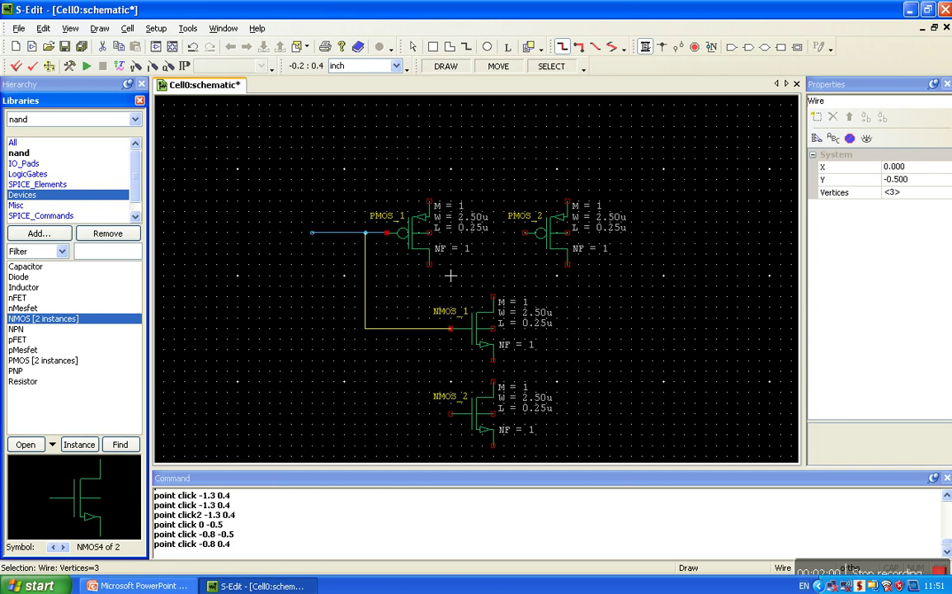
- Draw short stub wires on the PMOS_1, PMOS_2, NMOS_1 and NMOS_2 terminals
{"action": "left_click", "coordinate": [429, 233]}
{"action": "left_click", "coordinate": [429, 202]}
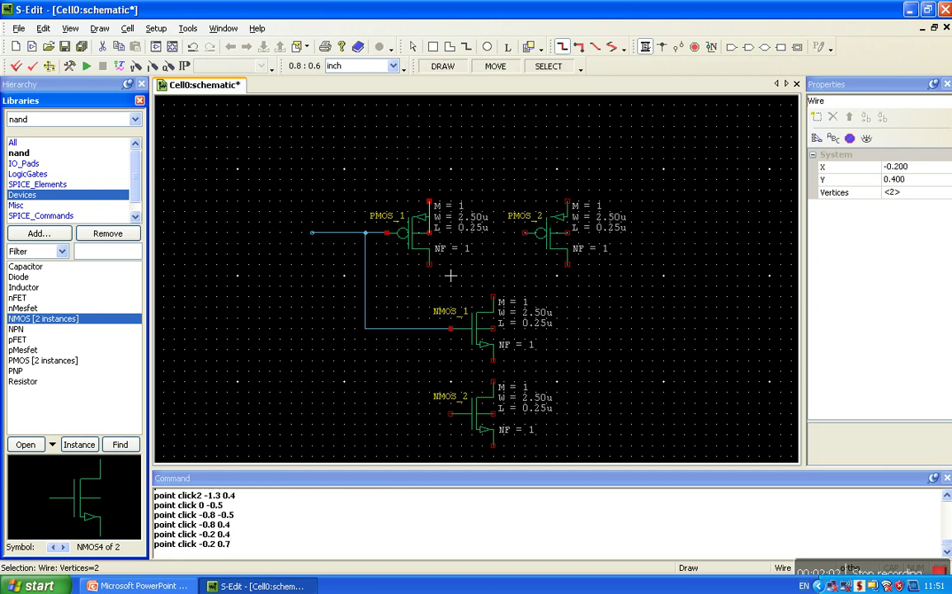
{"action": "left_click", "coordinate": [567, 202]}
{"action": "left_click", "coordinate": [567, 232]}
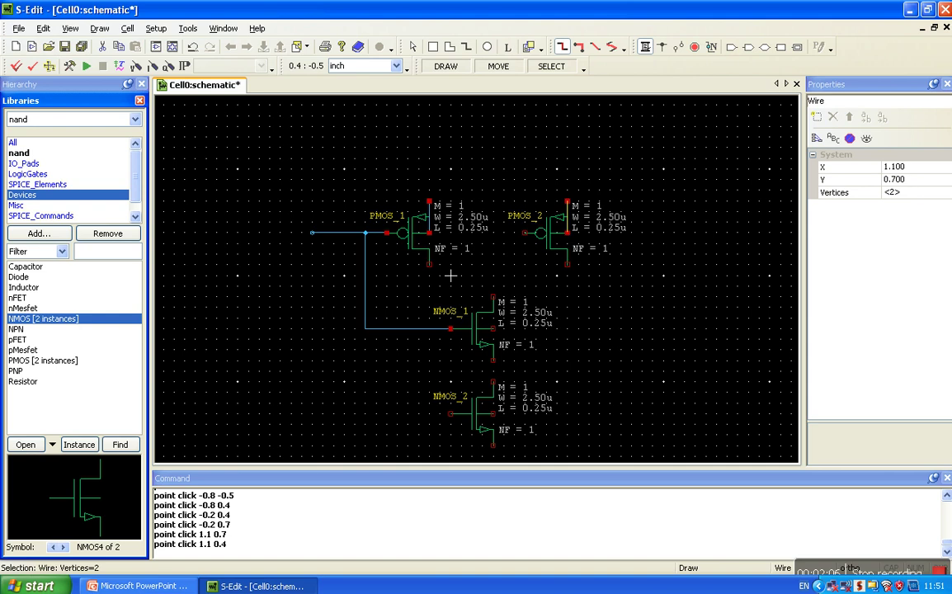
{"action": "left_click", "coordinate": [450, 275]}
{"action": "left_click", "coordinate": [494, 359]}
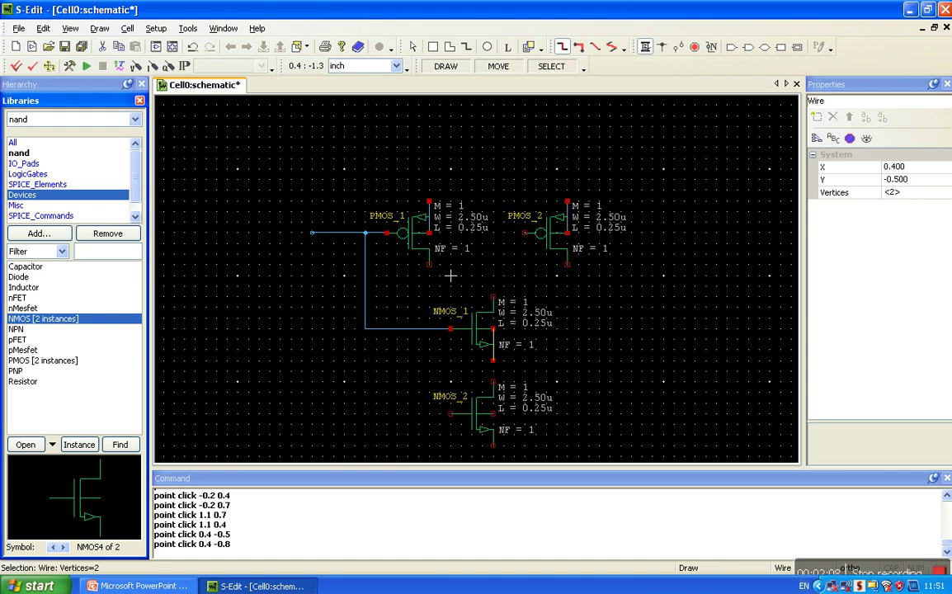
{"action": "left_click", "coordinate": [450, 275]}
{"action": "left_click", "coordinate": [450, 276]}
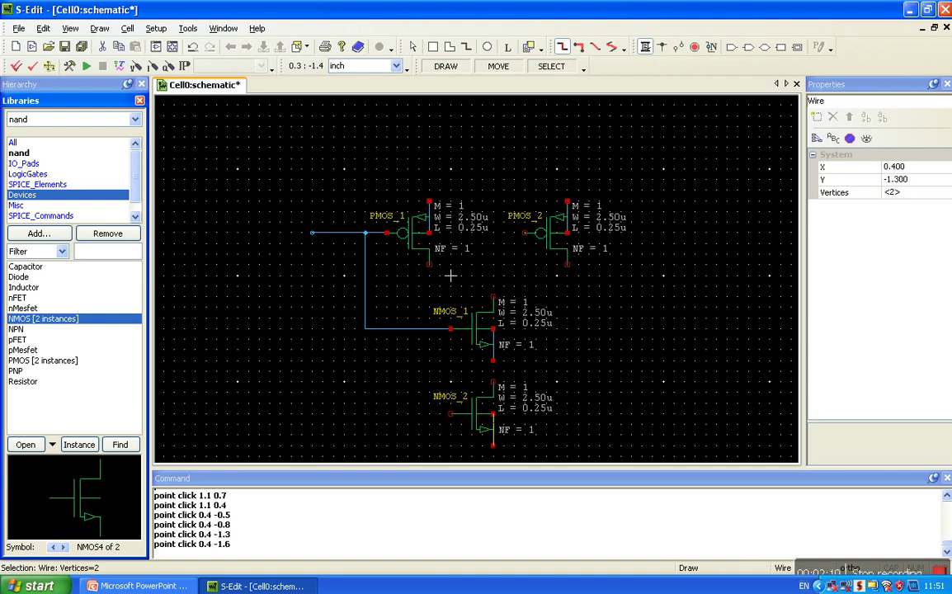
- Join the PMOS drains to NMOS_1's drain and NMOS_1's source to NMOS_2's drain
{"action": "left_click", "coordinate": [450, 275]}
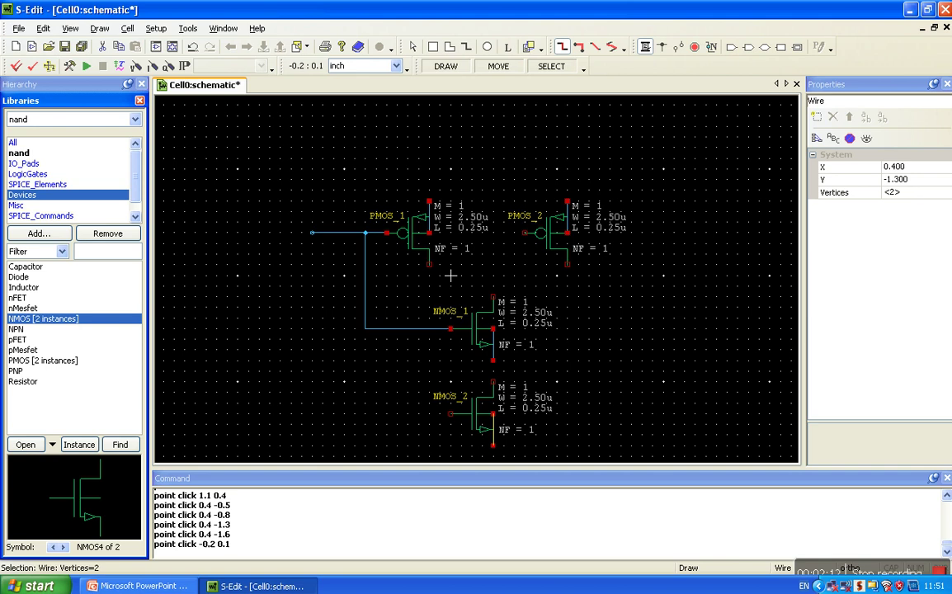
{"action": "left_click", "coordinate": [450, 276]}
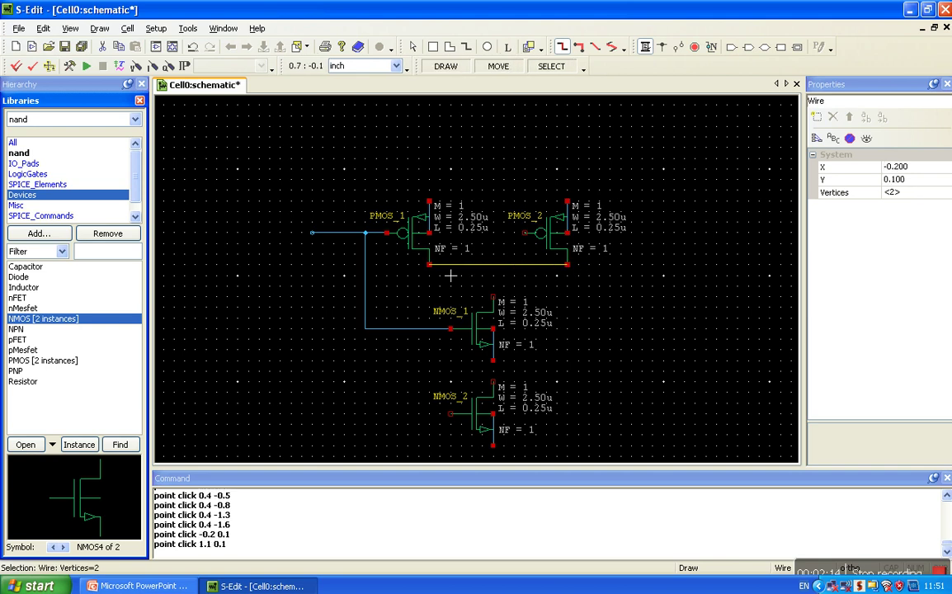
{"action": "left_click", "coordinate": [493, 296]}
{"action": "left_click", "coordinate": [493, 264]}
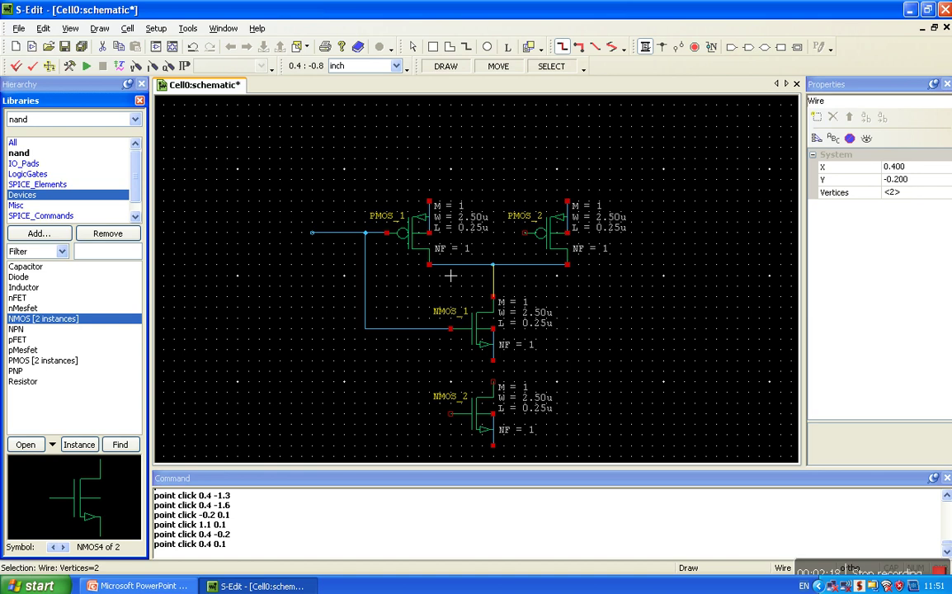
{"action": "left_click", "coordinate": [493, 361]}
{"action": "left_click", "coordinate": [493, 382]}
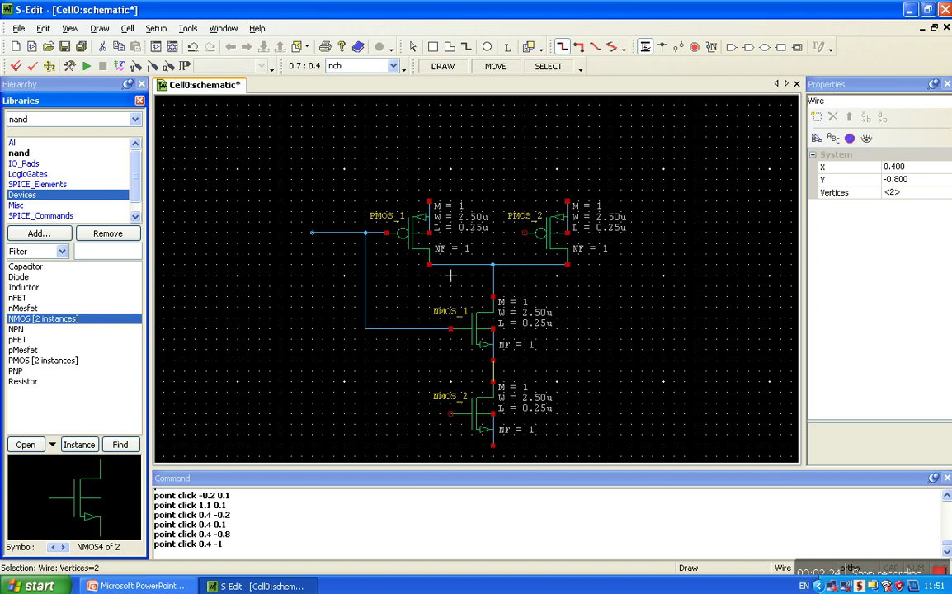
- Route a second input wire from PMOS_2's gate down and out to the left
{"action": "left_click", "coordinate": [525, 232]}
{"action": "left_click", "coordinate": [472, 232]}
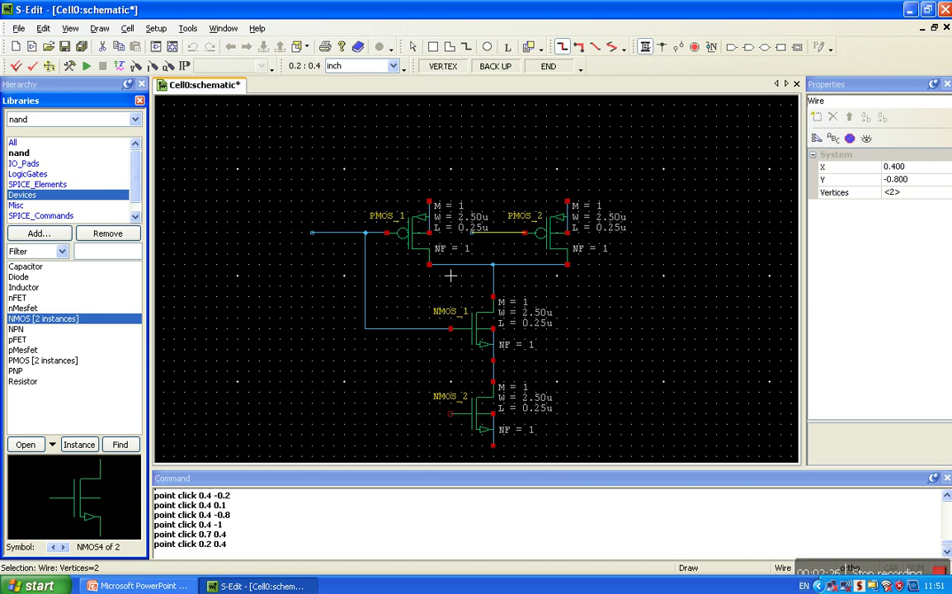
{"action": "left_click", "coordinate": [472, 285]}
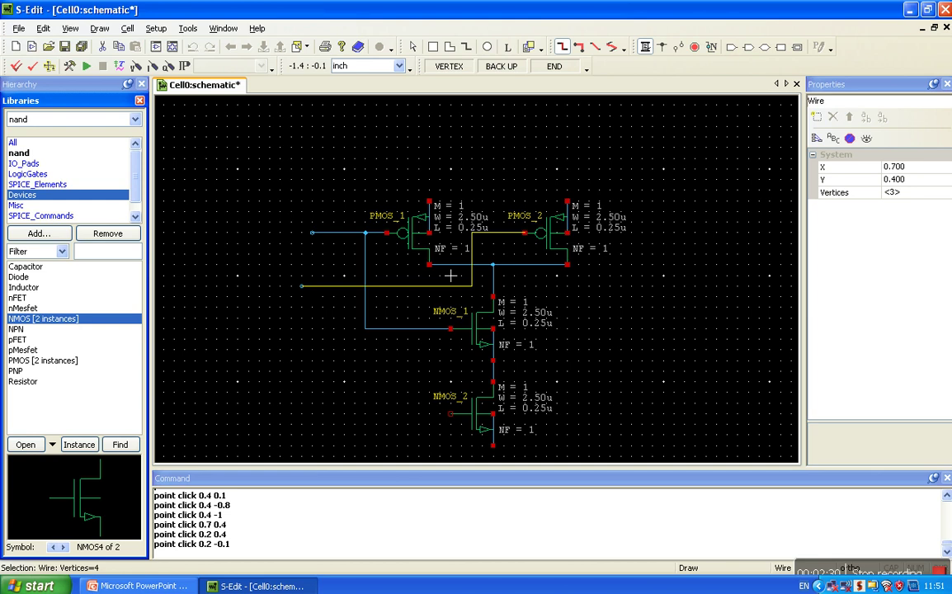
{"action": "left_click", "coordinate": [302, 286]}
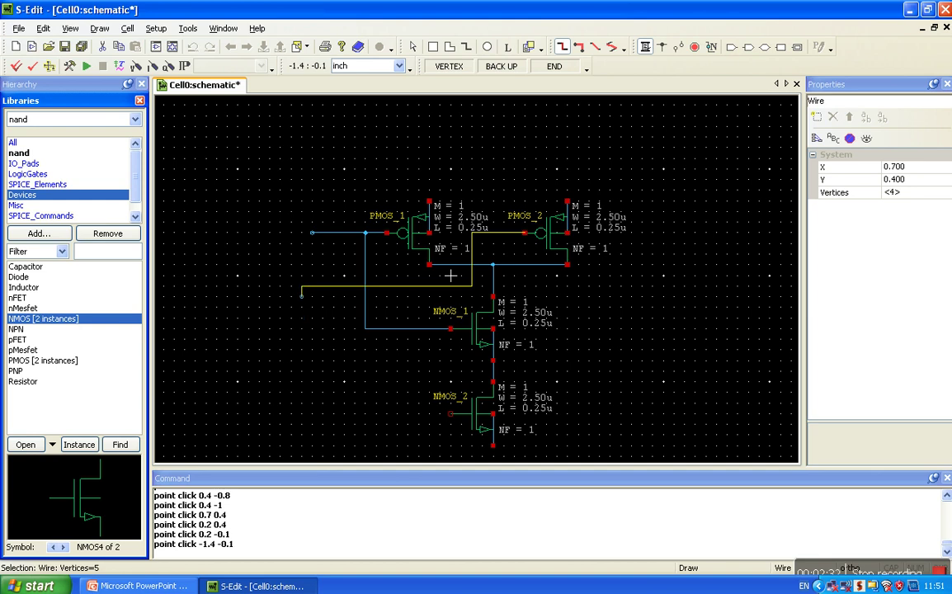
{"action": "left_click", "coordinate": [313, 286]}
{"action": "double_click", "coordinate": [312, 286]}
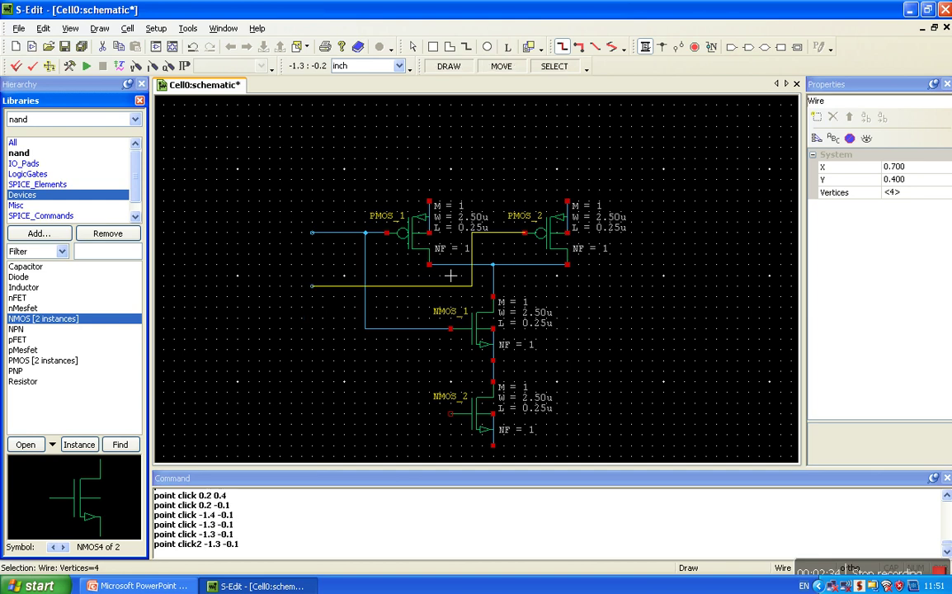
- Connect NMOS_2's gate to the second input and tie the PMOS_1 and PMOS_2 sources together
{"action": "left_click", "coordinate": [451, 412]}
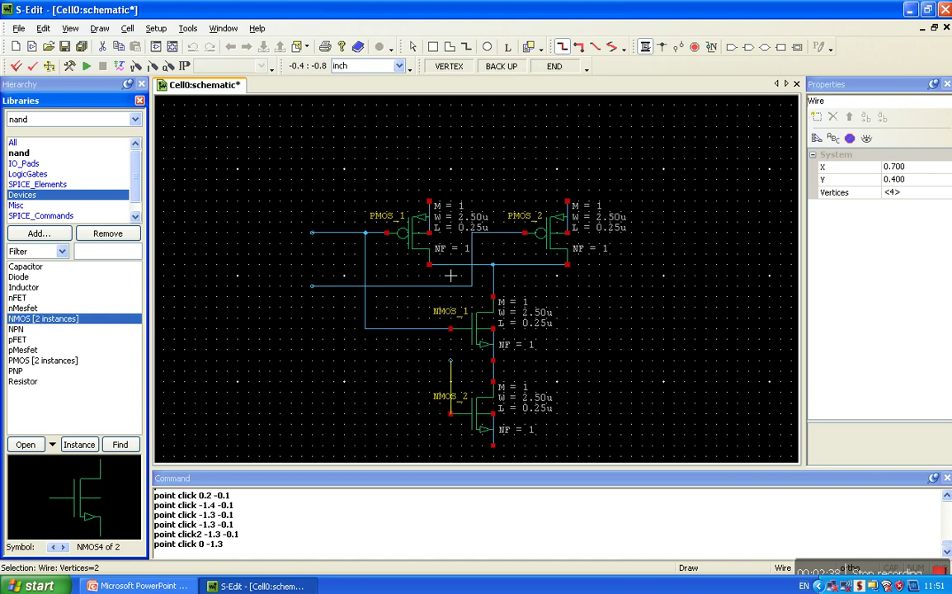
{"action": "left_click", "coordinate": [408, 360]}
{"action": "left_click", "coordinate": [397, 360]}
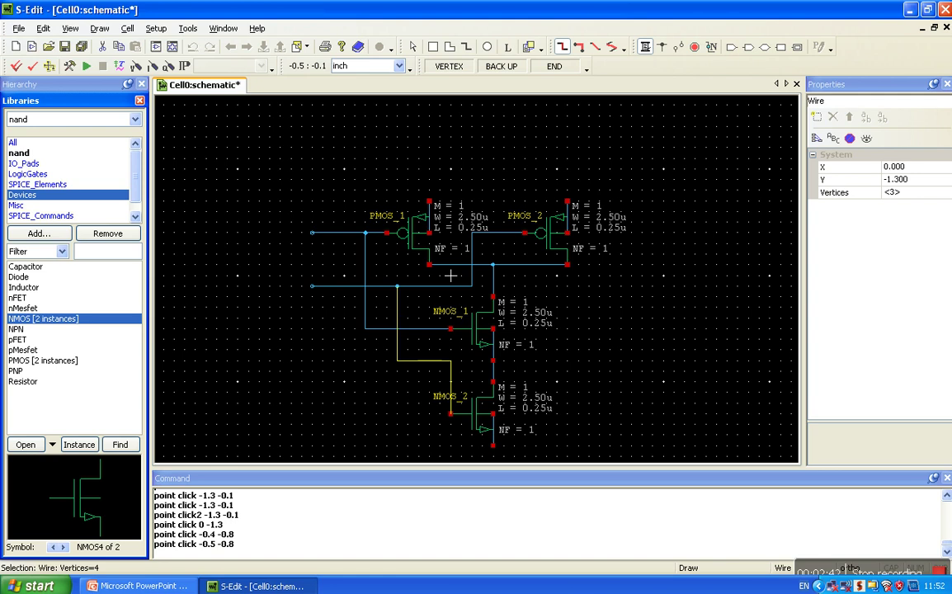
{"action": "left_click", "coordinate": [397, 286]}
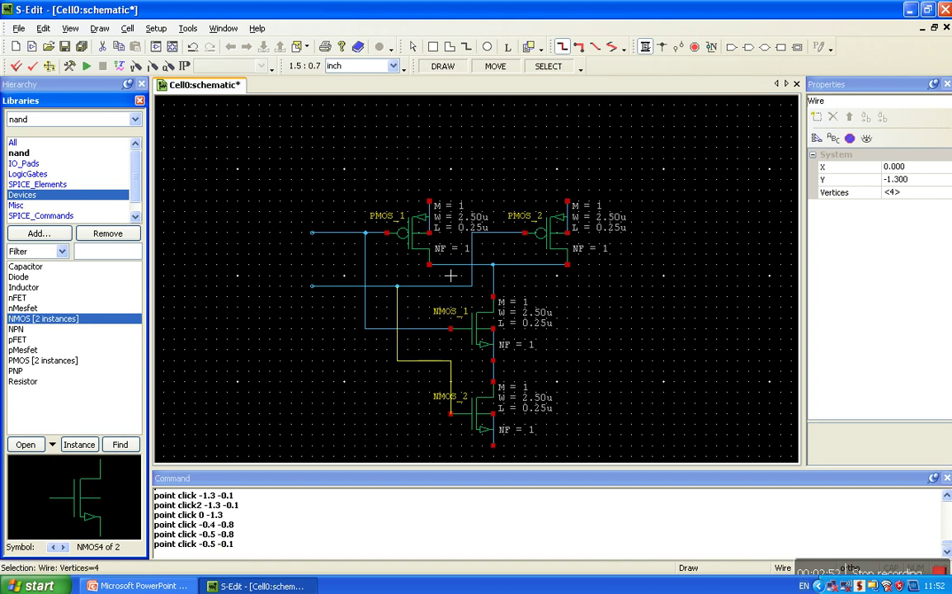
{"action": "left_click", "coordinate": [428, 201]}
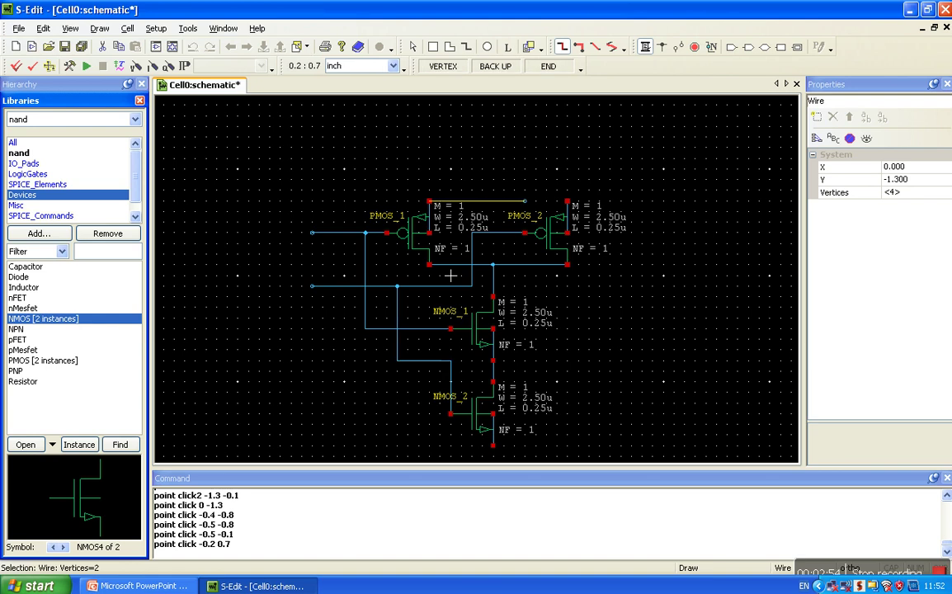
{"action": "left_click", "coordinate": [566, 200]}
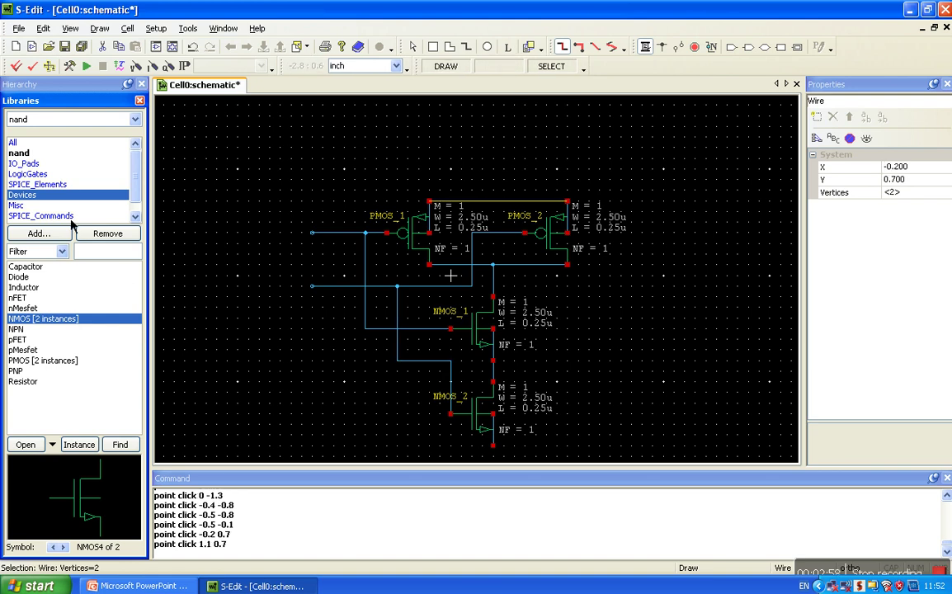
- Place a 5.0 V VoltageSource from SPICE_Elements to the right of the circuit
{"action": "left_click", "coordinate": [49, 185]}
{"action": "left_click", "coordinate": [41, 362]}
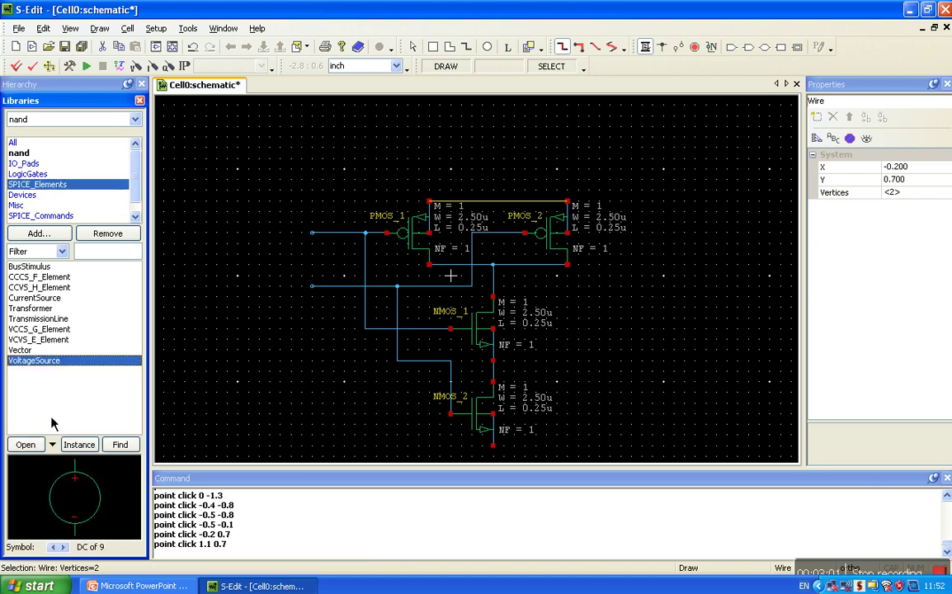
{"action": "left_click", "coordinate": [86, 449]}
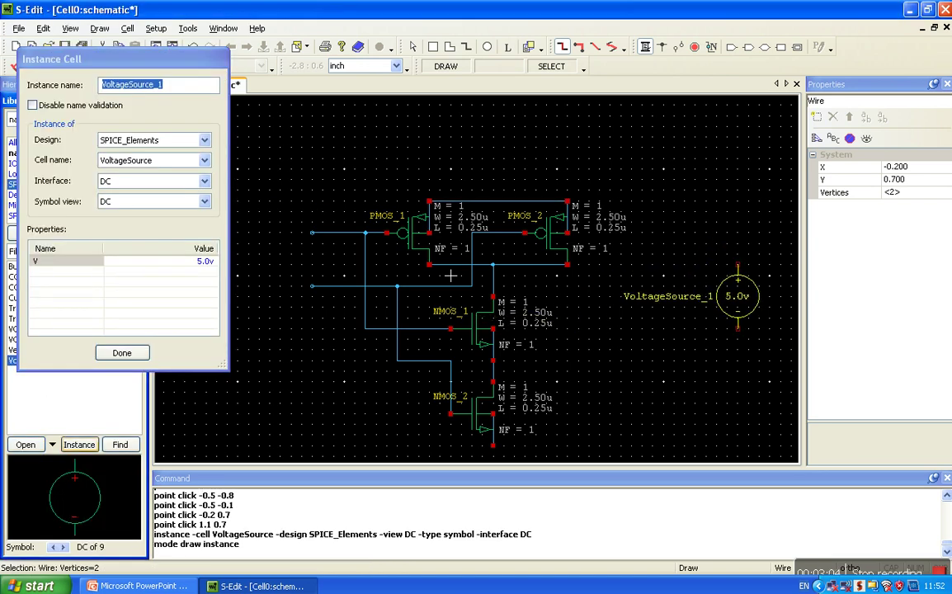
{"action": "left_click", "coordinate": [739, 296]}
{"action": "left_click", "coordinate": [122, 352]}
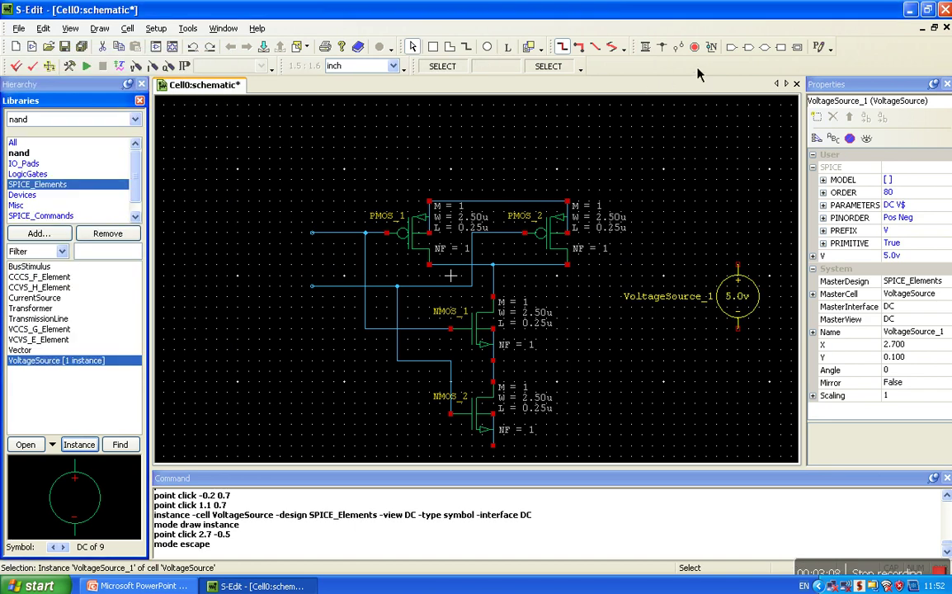
- Wire the source's positive terminal to the joined PMOS source wire
{"action": "left_click", "coordinate": [562, 47]}
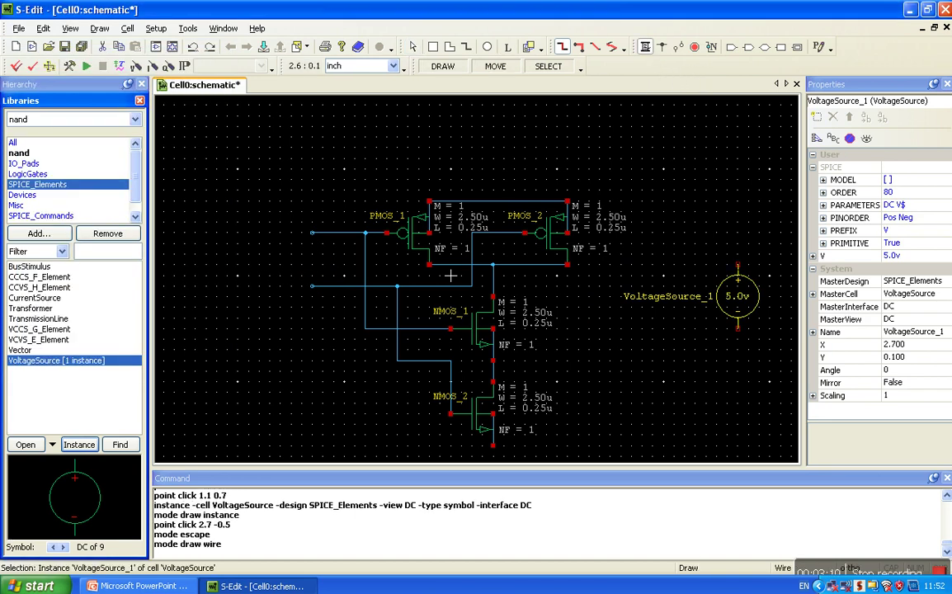
{"action": "left_click", "coordinate": [738, 265]}
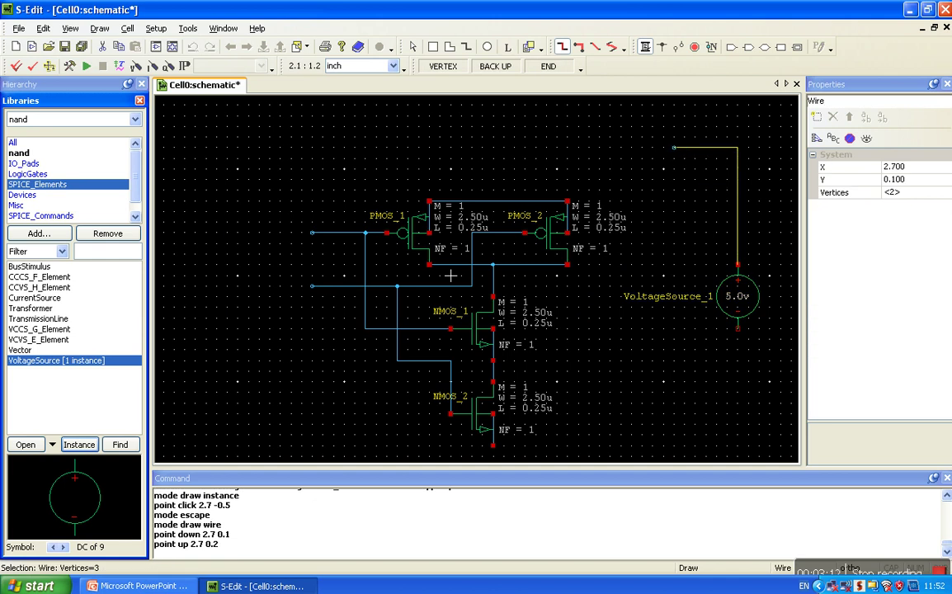
{"action": "left_click", "coordinate": [504, 148]}
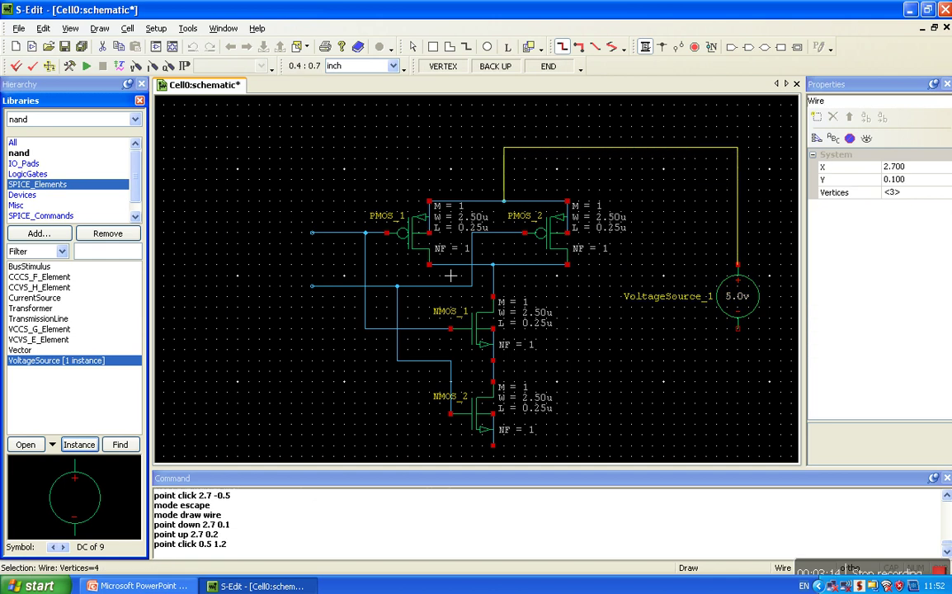
{"action": "left_click", "coordinate": [504, 201]}
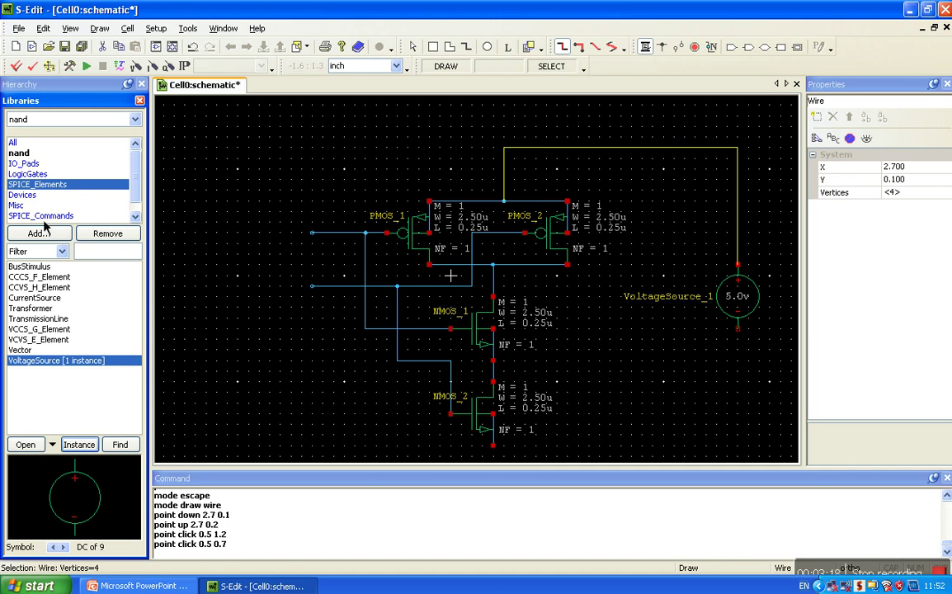
- Place a ground symbol from the Misc library below NMOS_2
{"action": "left_click", "coordinate": [25, 205]}
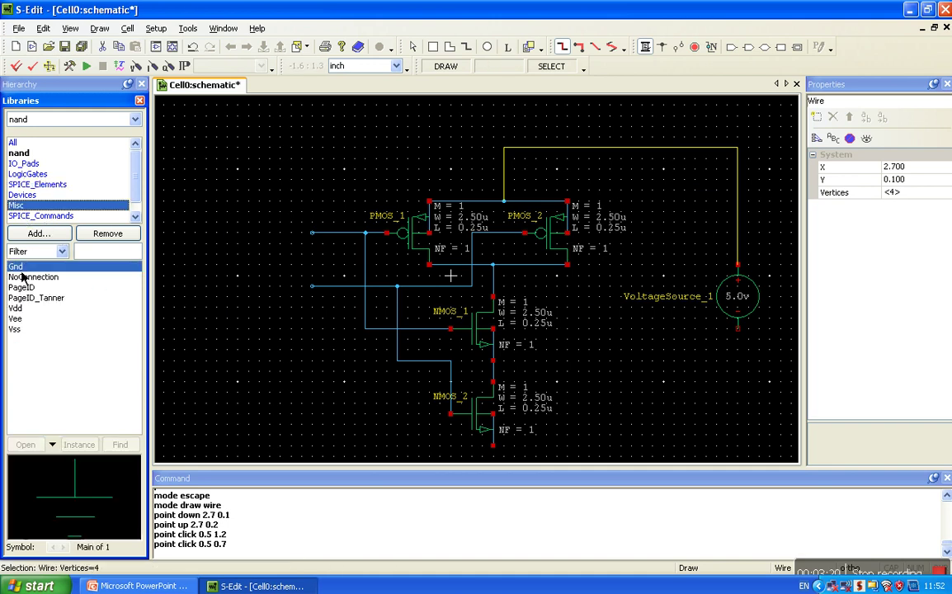
{"action": "left_click", "coordinate": [79, 445]}
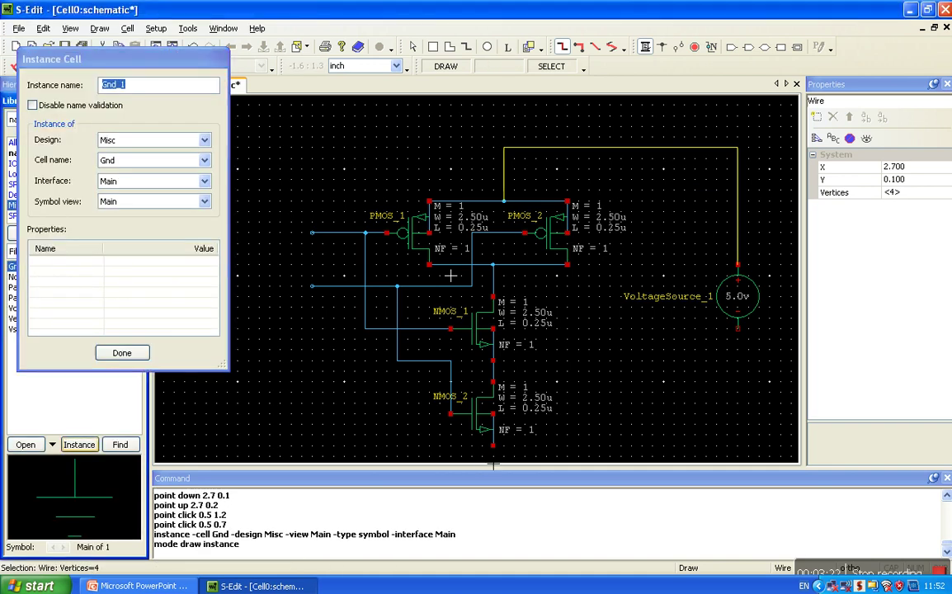
{"action": "scroll", "coordinate": [492, 429], "scroll_direction": "down", "scroll_amount": 2}
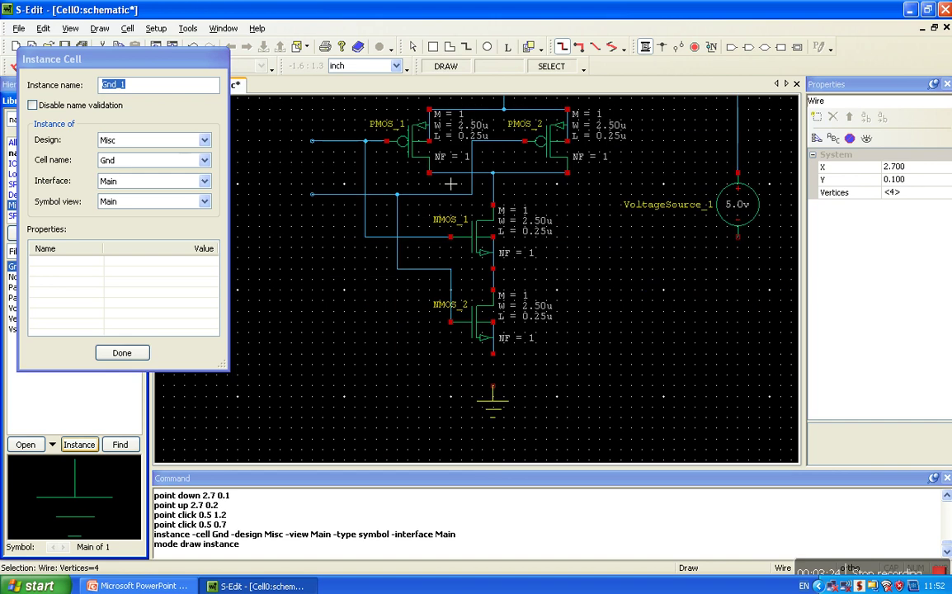
{"action": "left_click", "coordinate": [493, 386]}
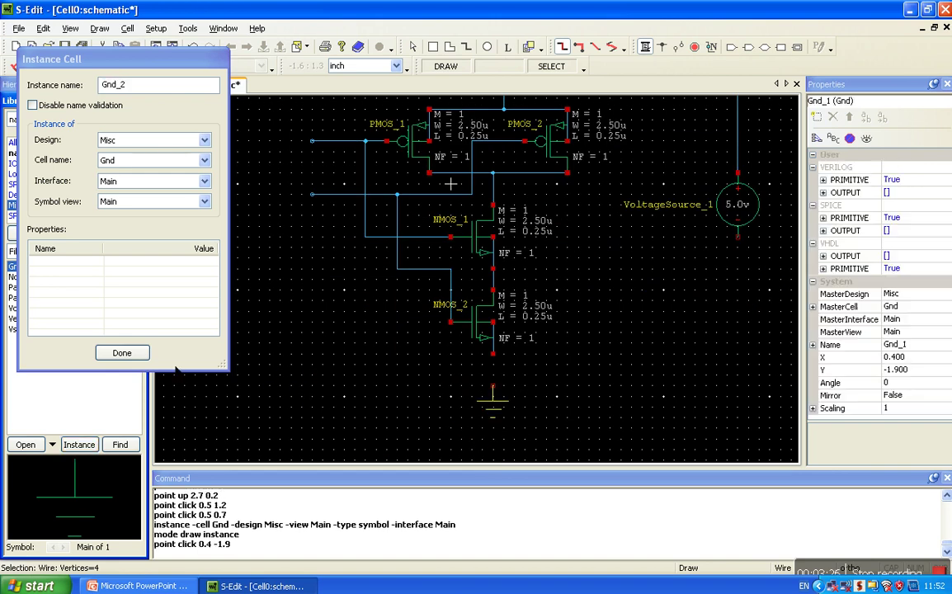
{"action": "left_click", "coordinate": [122, 352]}
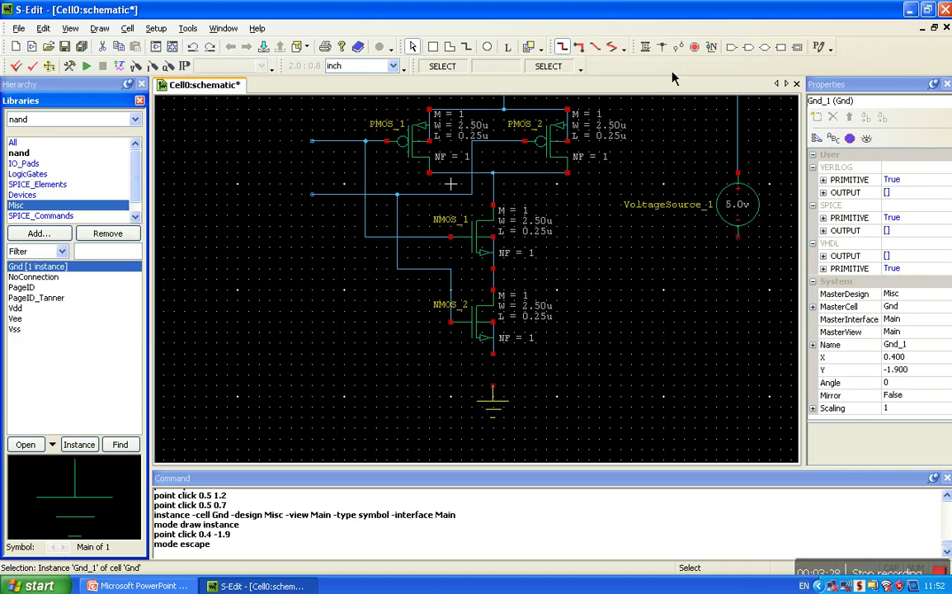
- Wire the supply's negative terminal and the NMOS_2 source to the ground
{"action": "left_click", "coordinate": [645, 47]}
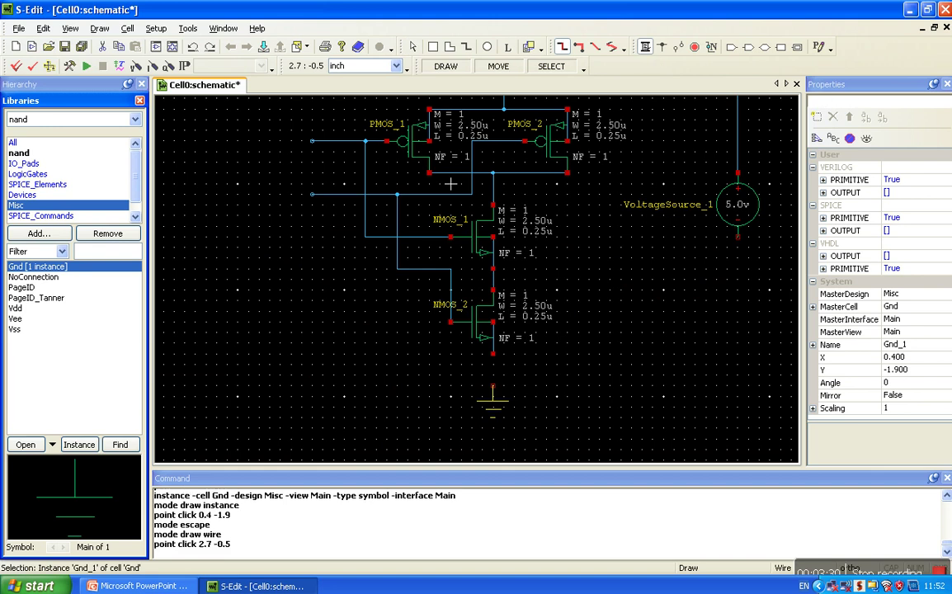
{"action": "left_click", "coordinate": [738, 237]}
{"action": "left_click", "coordinate": [716, 373]}
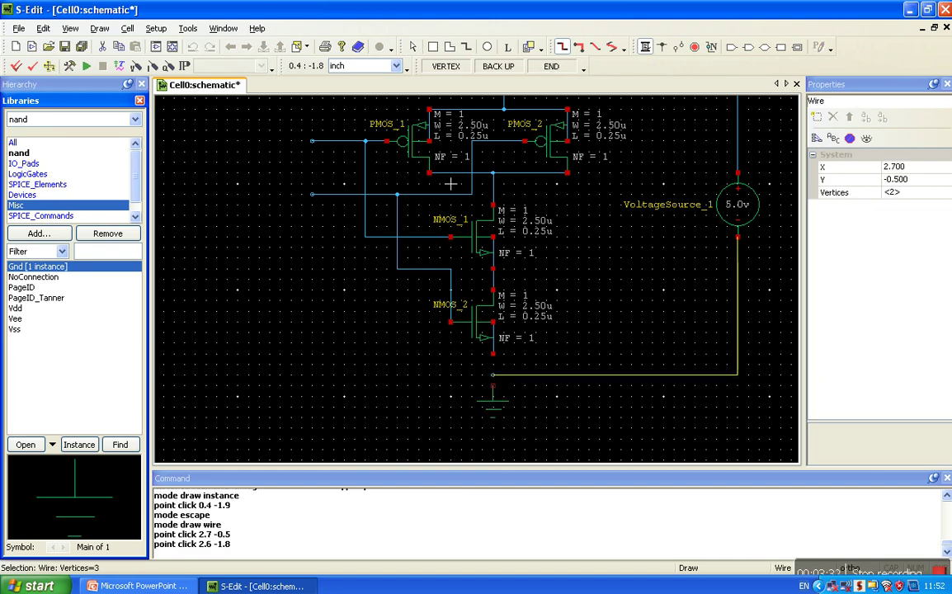
{"action": "left_click", "coordinate": [492, 374]}
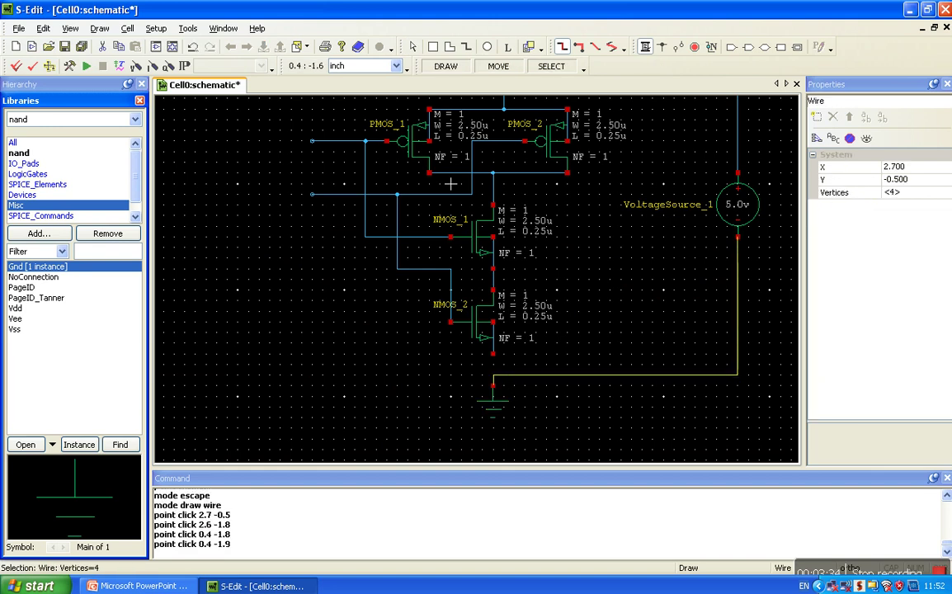
{"action": "left_click", "coordinate": [492, 353]}
{"action": "left_click", "coordinate": [492, 374]}
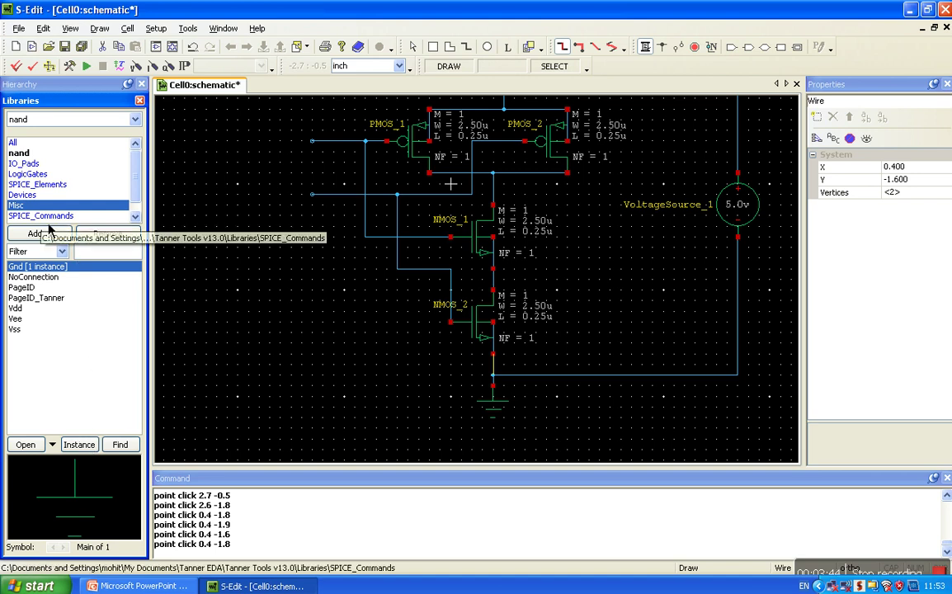
- Place Bit-view VoltageSource_2 and VoltageSource_3 beside the NAND input wires
{"action": "left_click", "coordinate": [47, 184]}
{"action": "left_click", "coordinate": [49, 361]}
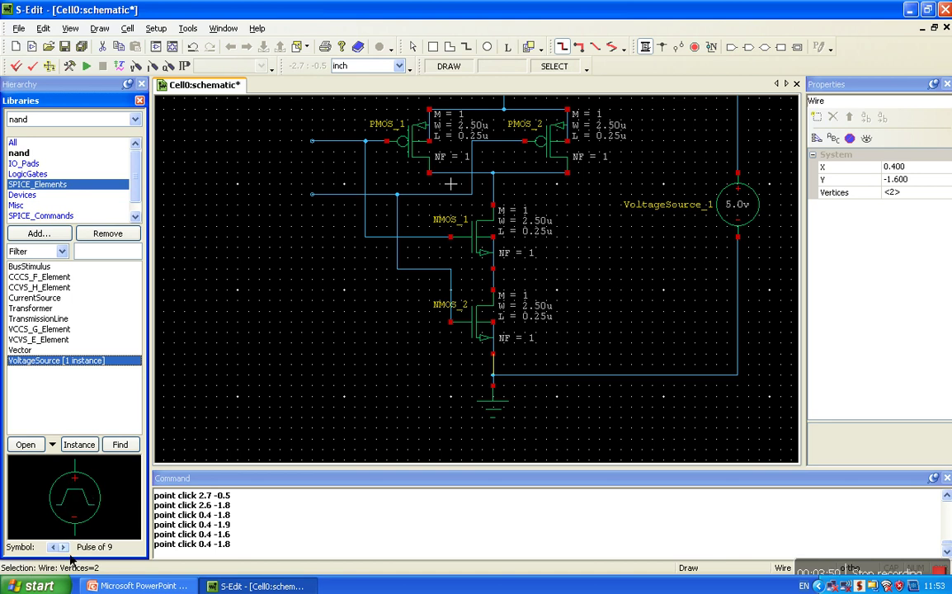
{"action": "left_click", "coordinate": [63, 547]}
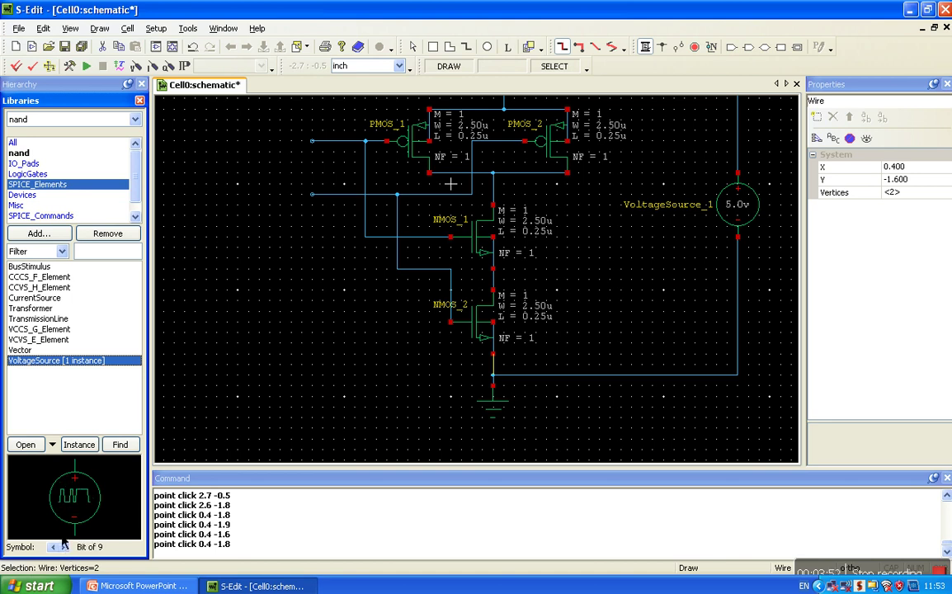
{"action": "left_click", "coordinate": [80, 445]}
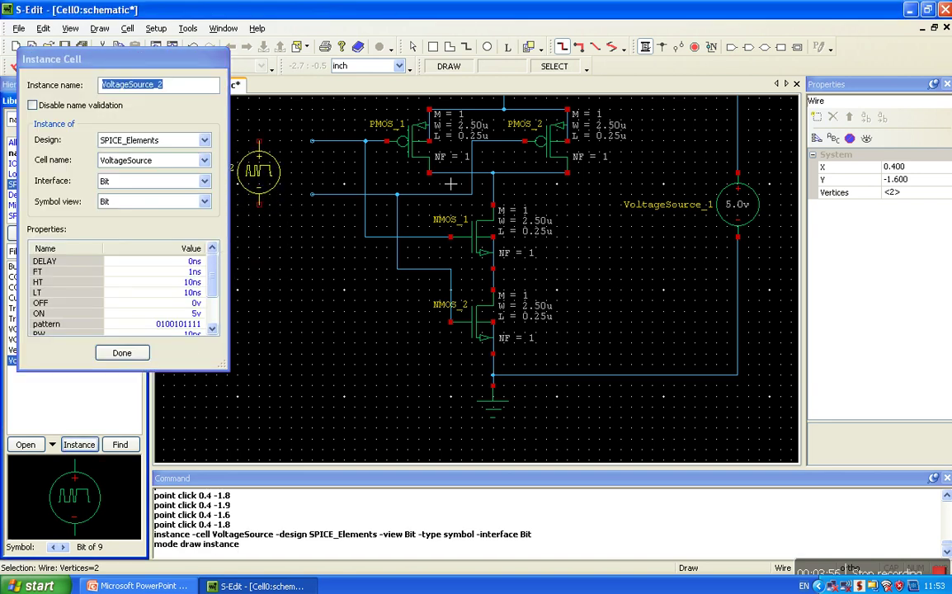
{"action": "left_click", "coordinate": [259, 170]}
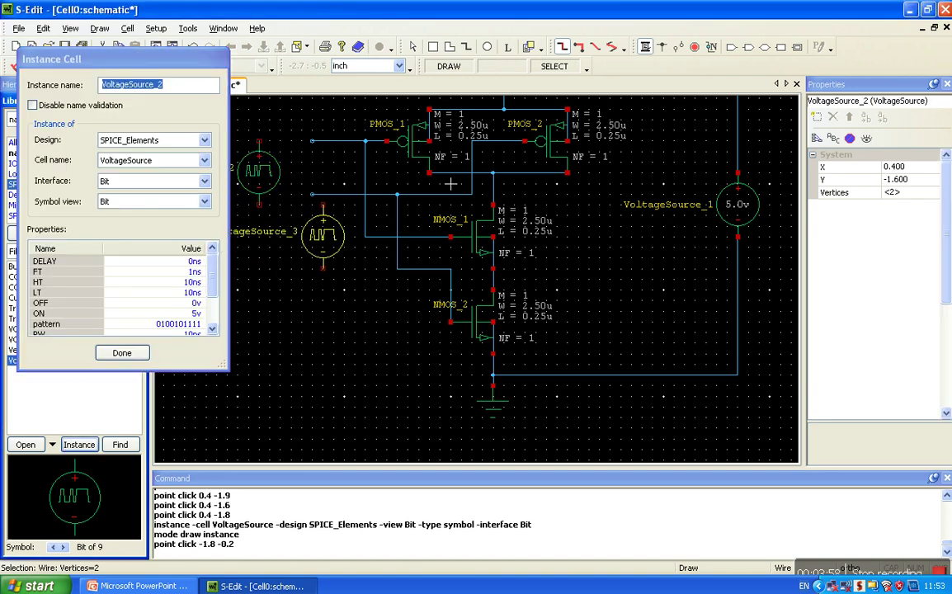
{"action": "left_click", "coordinate": [313, 224]}
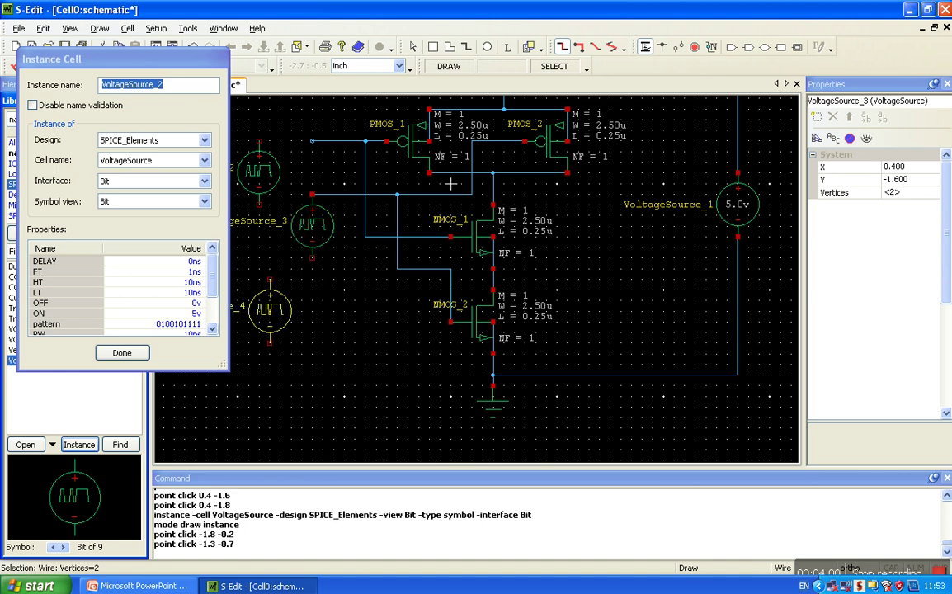
{"action": "left_click", "coordinate": [140, 357]}
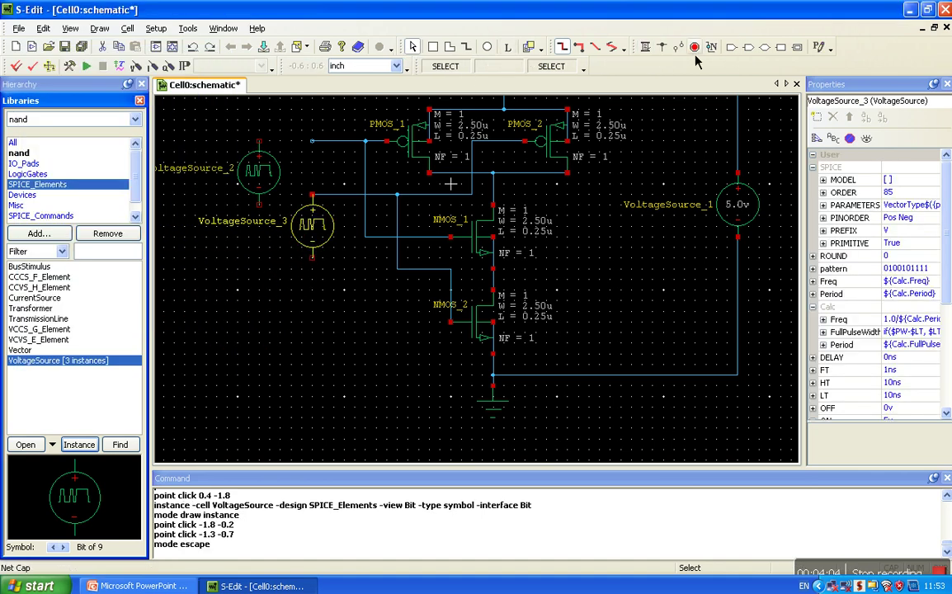
{"action": "left_click", "coordinate": [562, 47]}
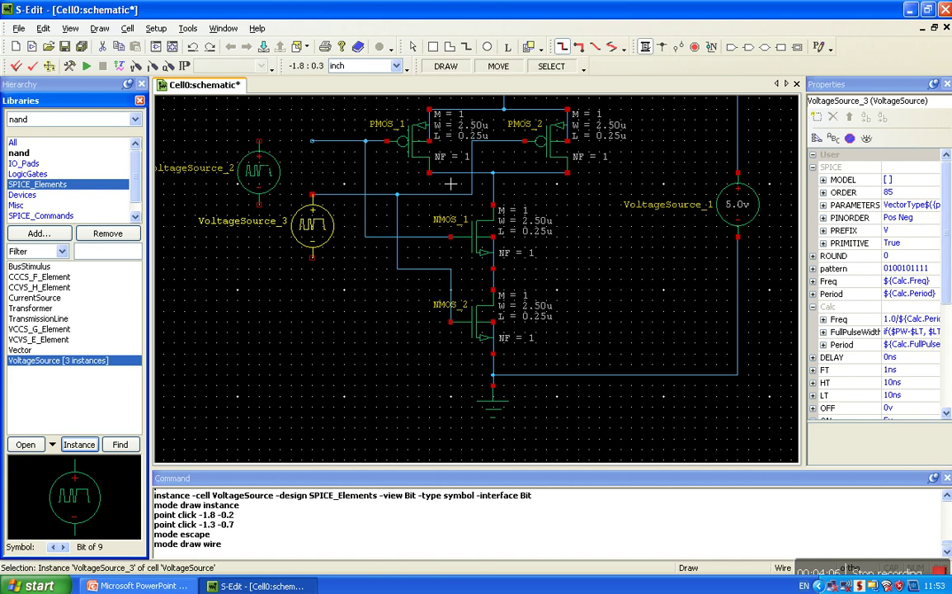
- Wire VoltageSource_2's positive terminal to the upper input line
{"action": "left_click", "coordinate": [259, 142]}
{"action": "left_click", "coordinate": [311, 142]}
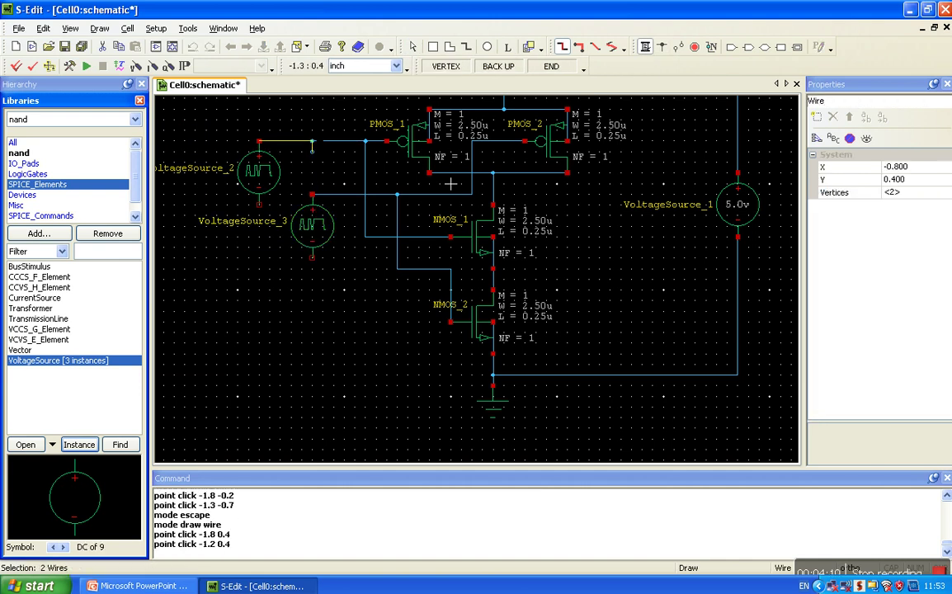
{"action": "double_click", "coordinate": [304, 142]}
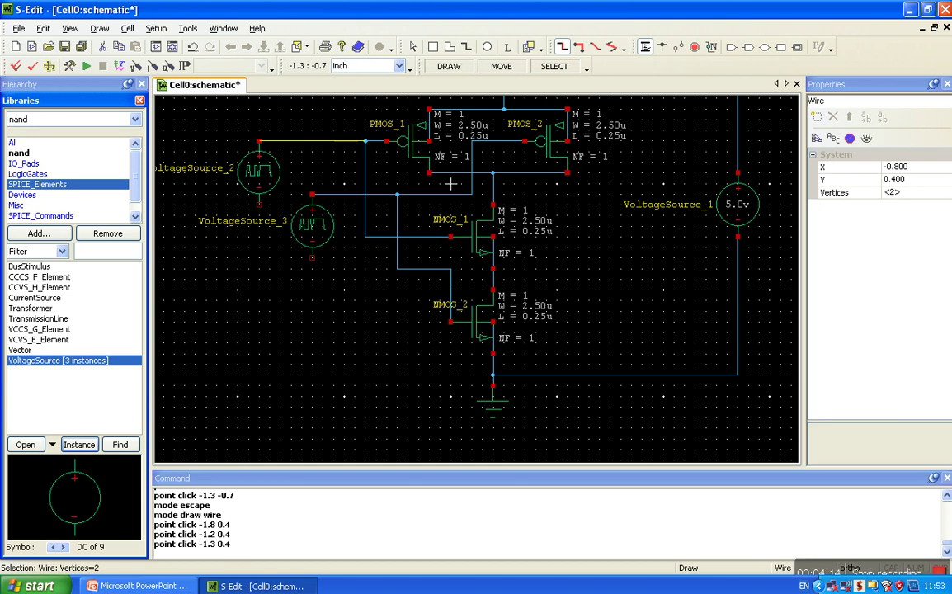
- Tie both sources' negative terminals together and down to the circuit ground node
{"action": "left_click", "coordinate": [312, 258]}
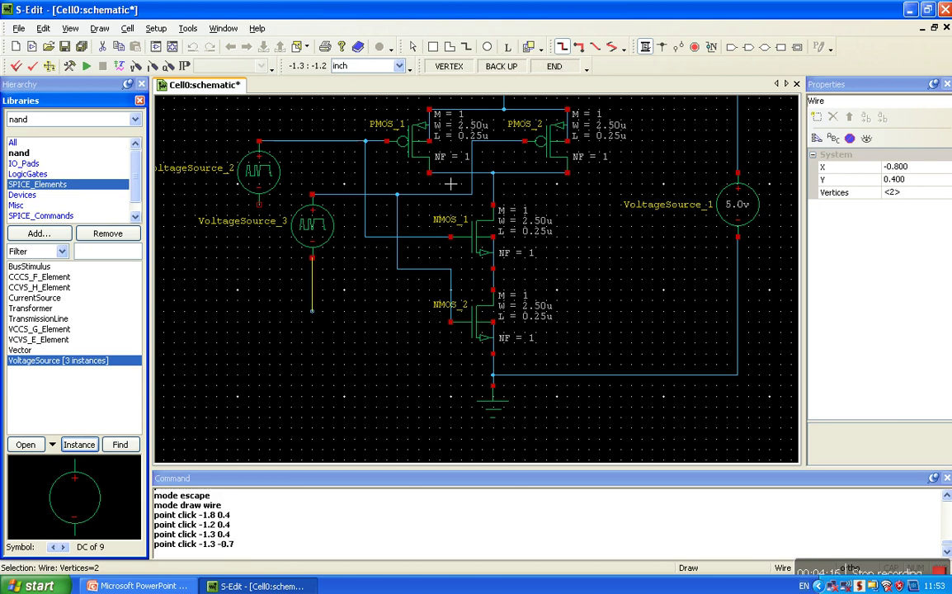
{"action": "left_click", "coordinate": [311, 321]}
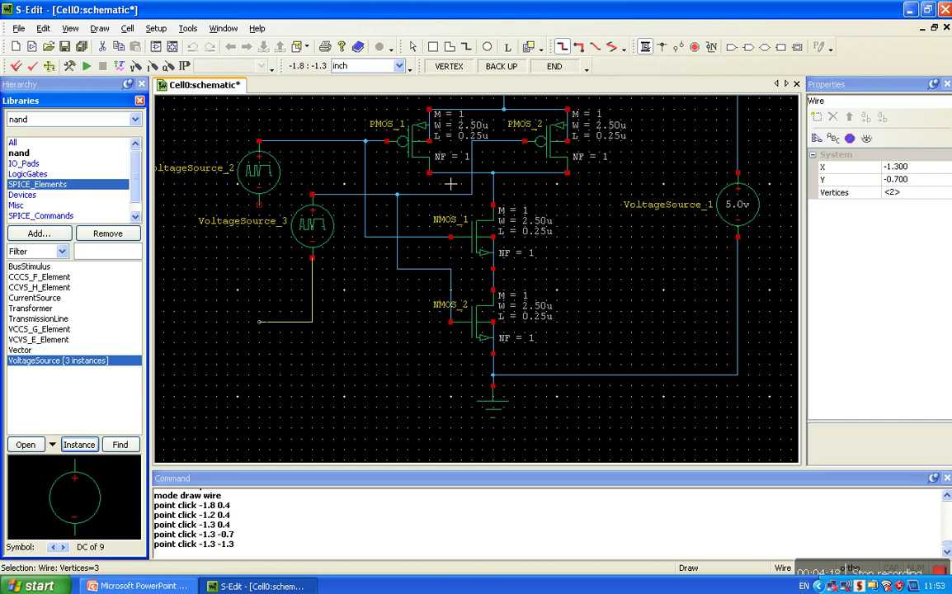
{"action": "left_click", "coordinate": [259, 322]}
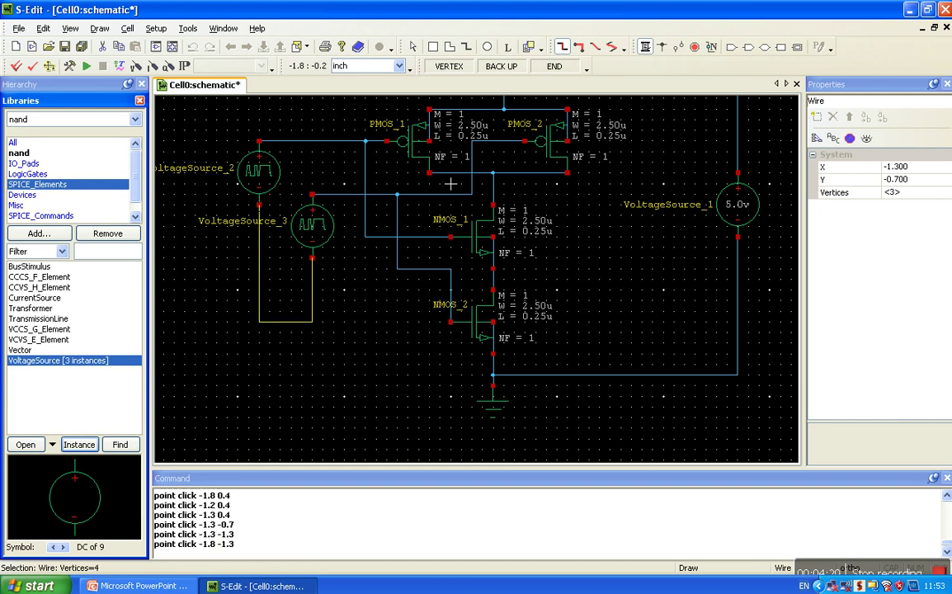
{"action": "left_click", "coordinate": [259, 188]}
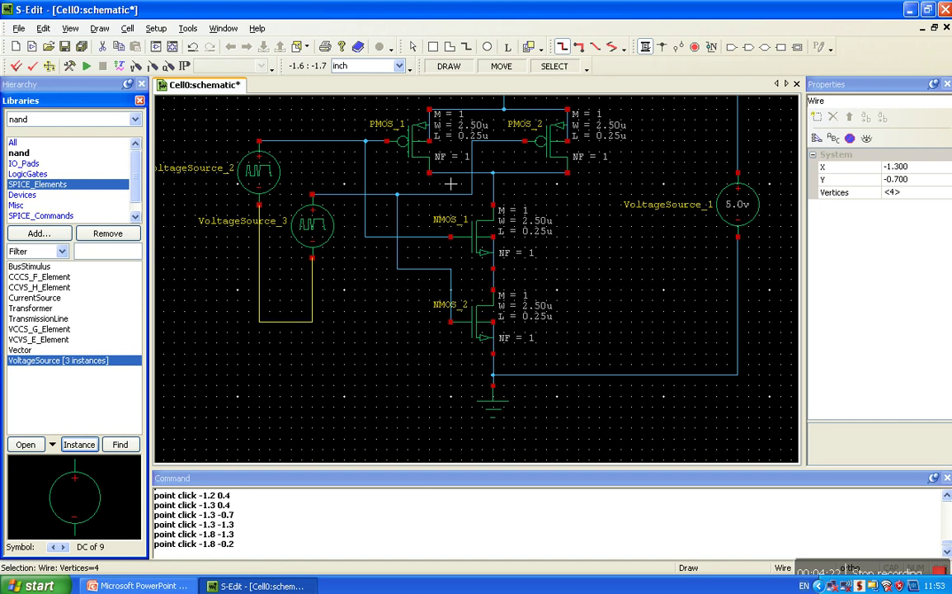
{"action": "left_click", "coordinate": [311, 322]}
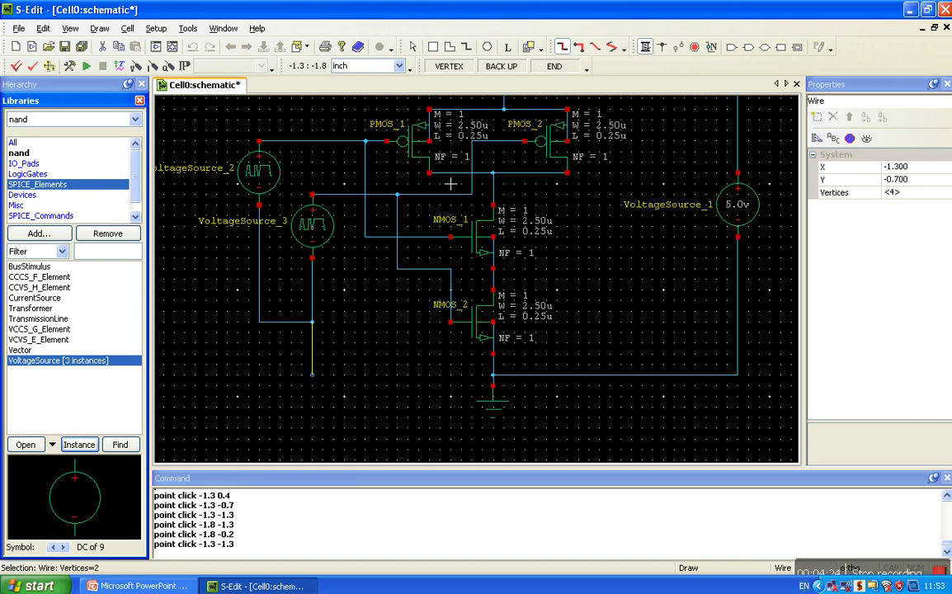
{"action": "left_click", "coordinate": [312, 385]}
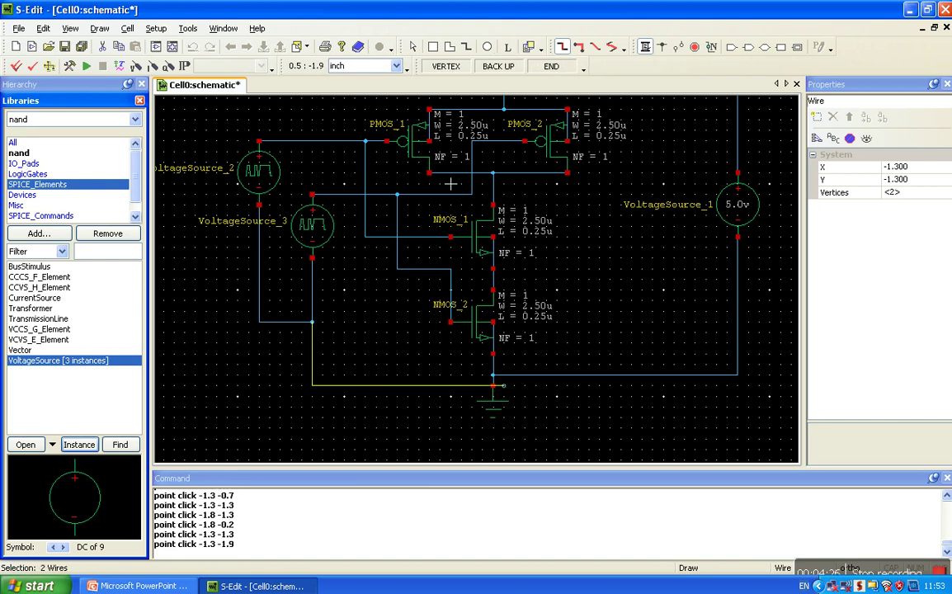
{"action": "left_click", "coordinate": [493, 385]}
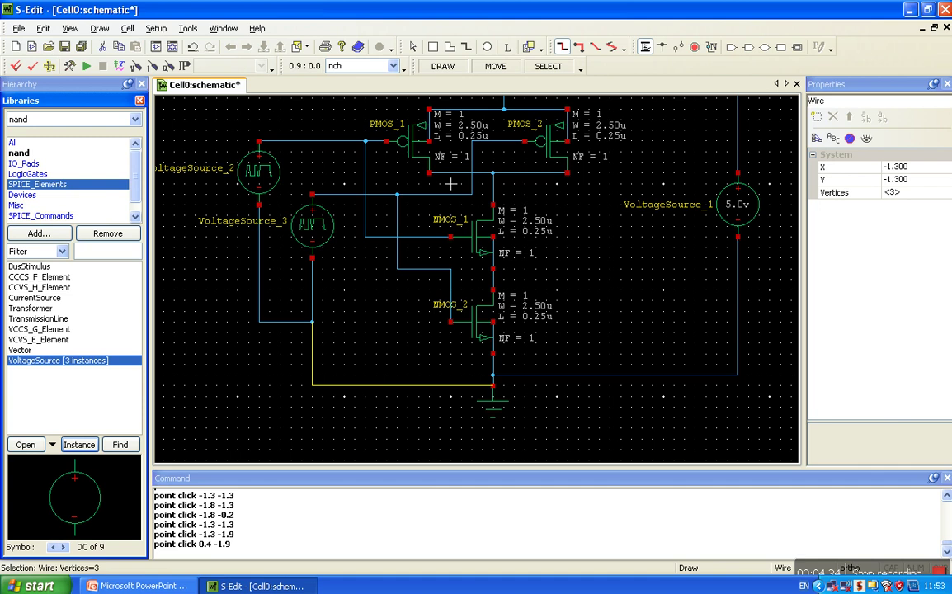
- Extend an output wire right from the drain node and place a port at its end
{"action": "left_click", "coordinate": [493, 173]}
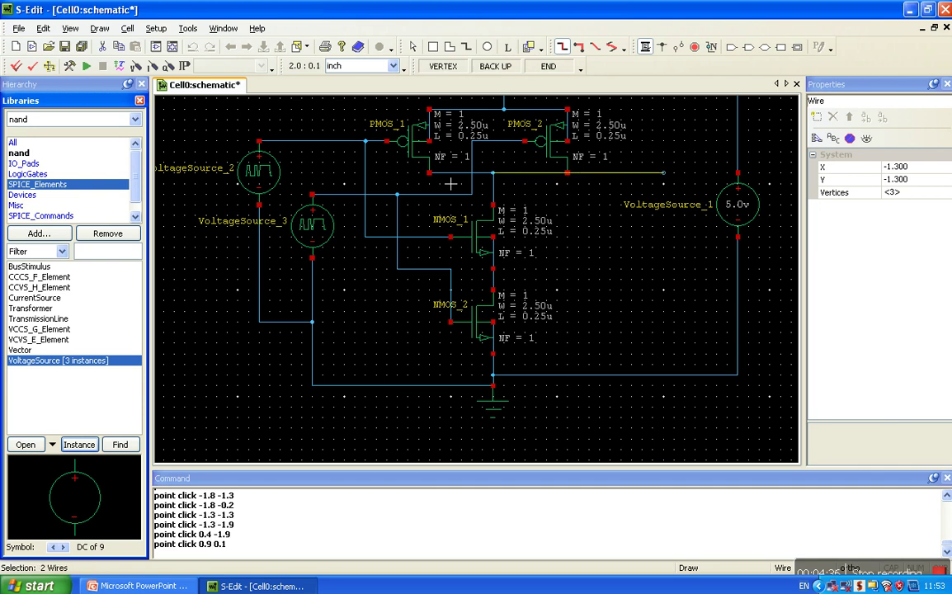
{"action": "left_click", "coordinate": [664, 172]}
{"action": "double_click", "coordinate": [642, 172]}
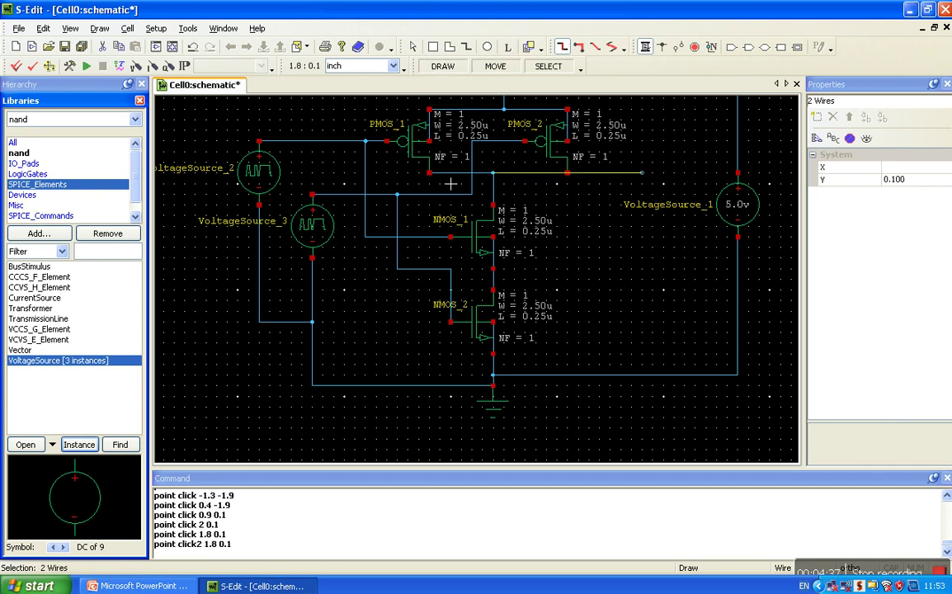
{"action": "left_click", "coordinate": [748, 48]}
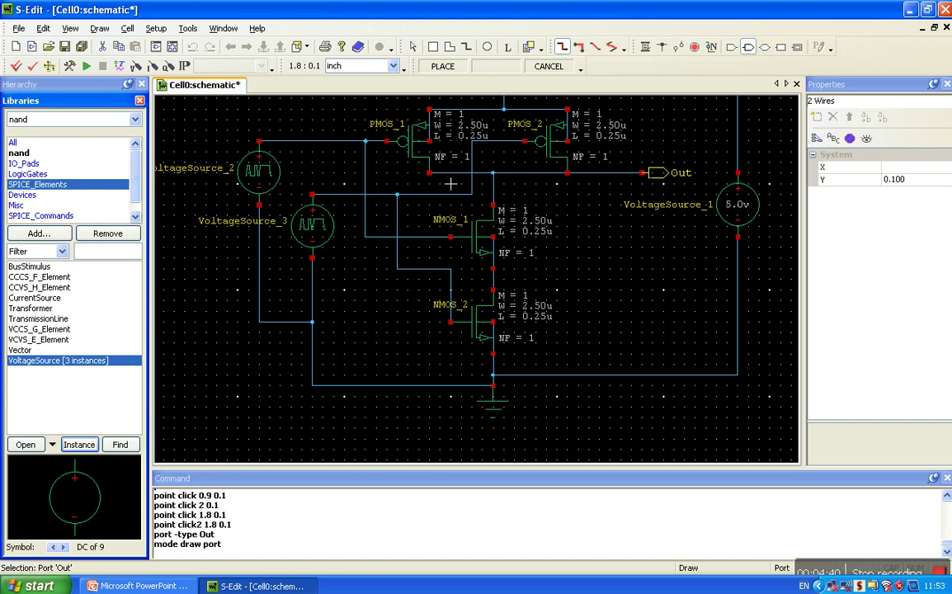
{"action": "left_click", "coordinate": [649, 172]}
- Name the port Out and place three PrintVoltage probes on both inputs and the Out node
{"action": "left_click", "coordinate": [462, 405]}
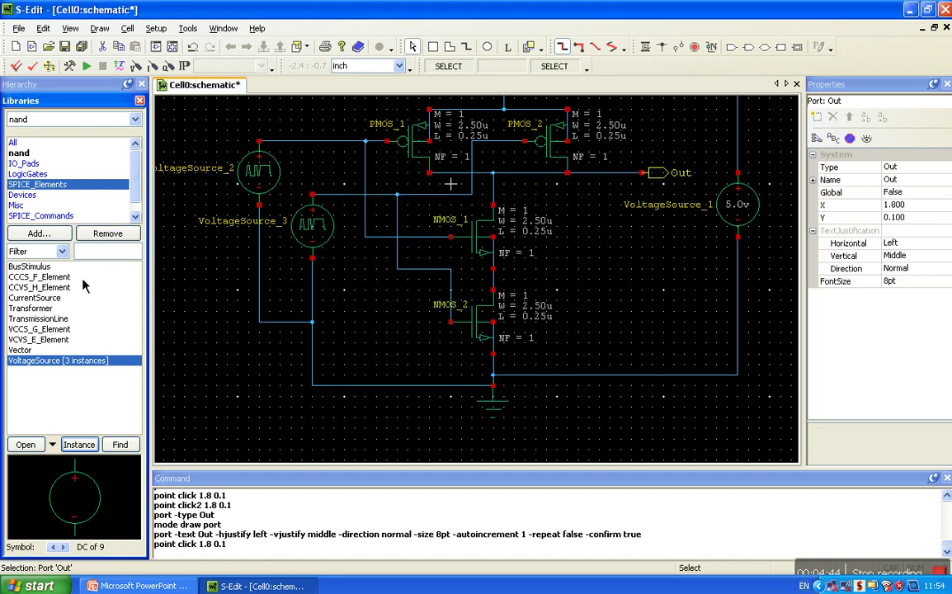
{"action": "left_click", "coordinate": [70, 215]}
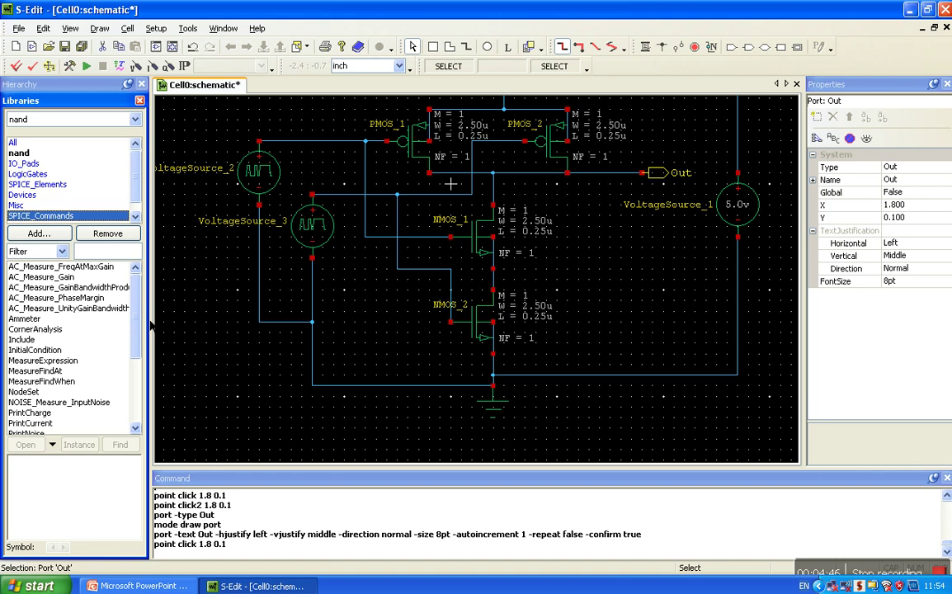
{"action": "left_click_drag", "start_coordinate": [135, 296], "coordinate": [145, 382]}
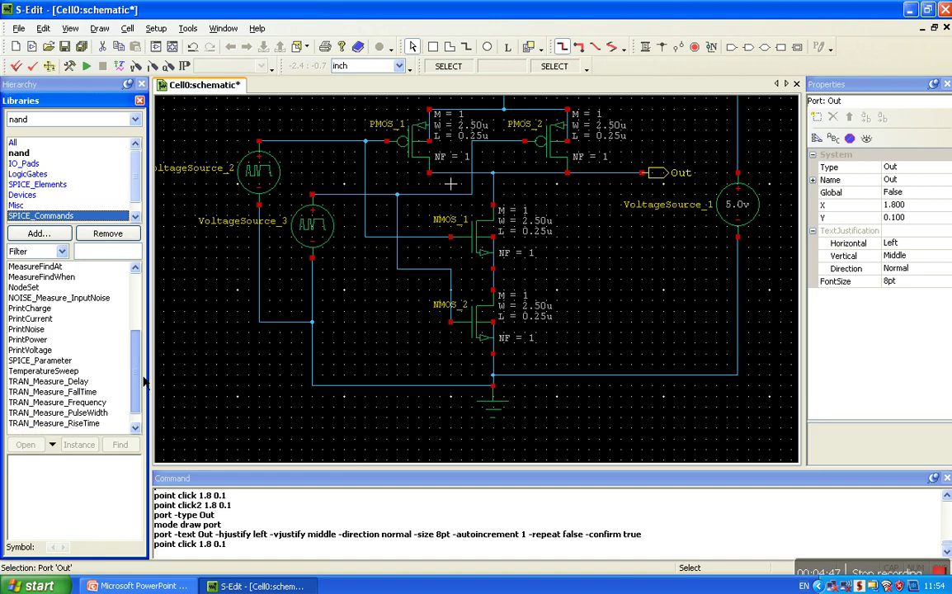
{"action": "left_click", "coordinate": [56, 350]}
{"action": "left_click", "coordinate": [80, 445]}
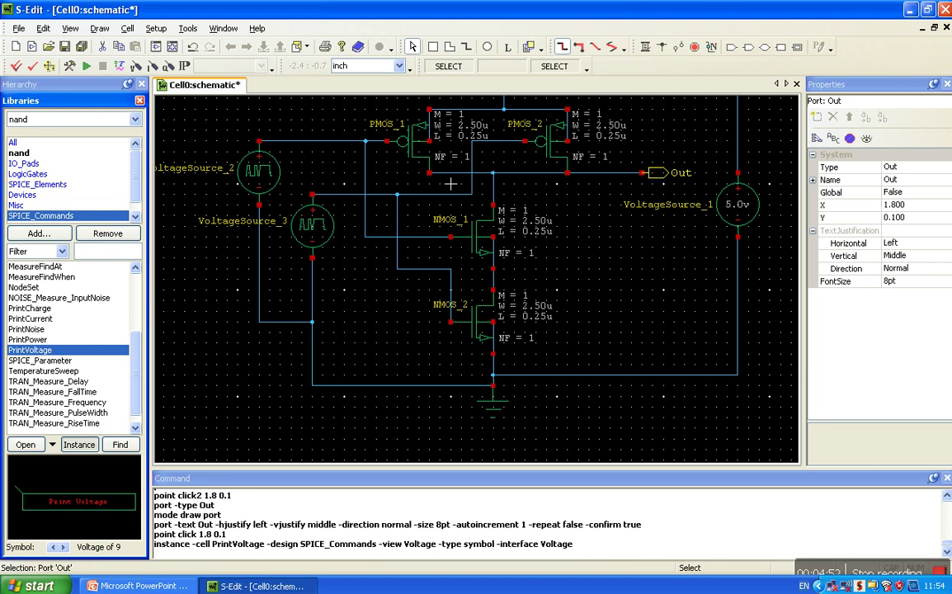
{"action": "left_click", "coordinate": [290, 142]}
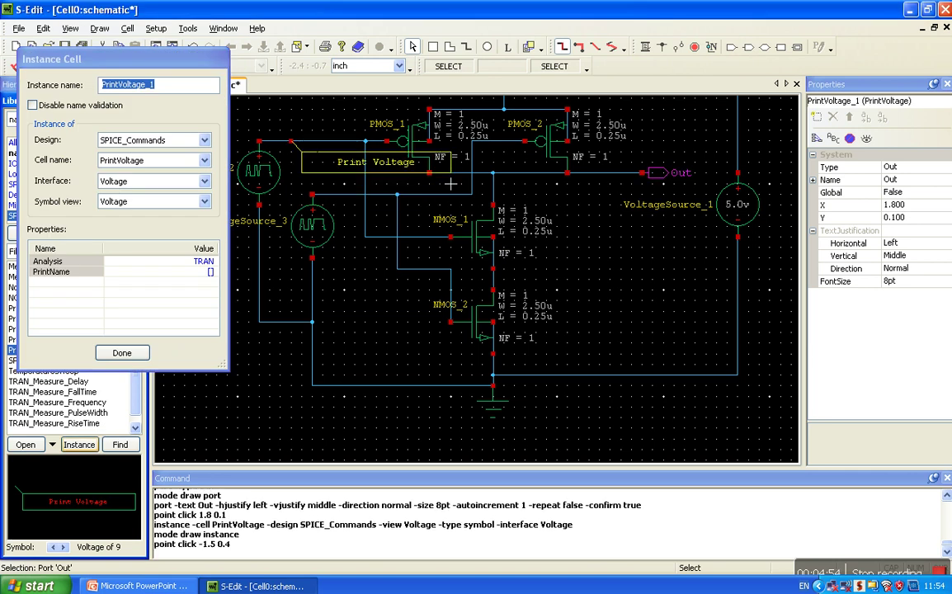
{"action": "left_click", "coordinate": [344, 194]}
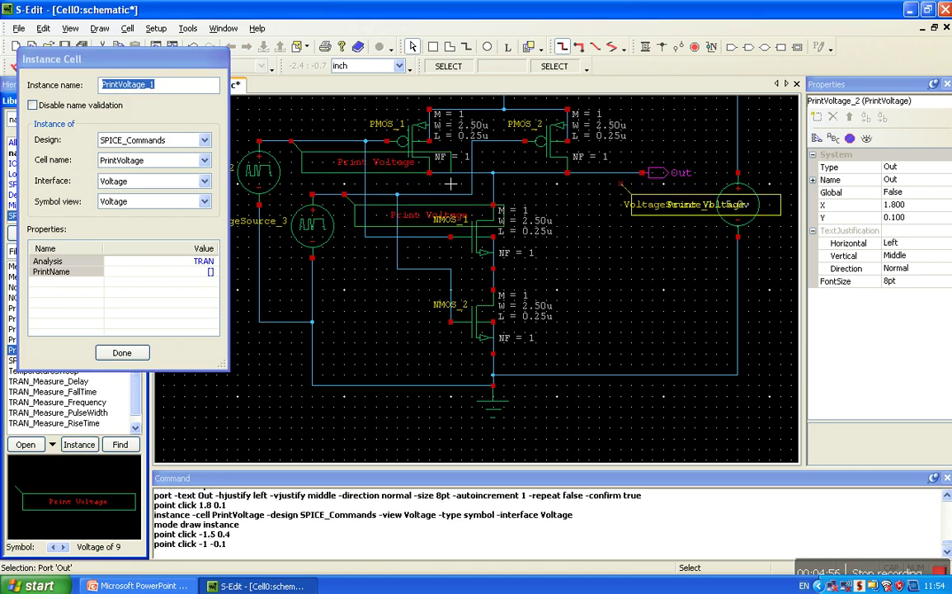
{"action": "left_click", "coordinate": [610, 172]}
{"action": "key", "text": "Escape"}
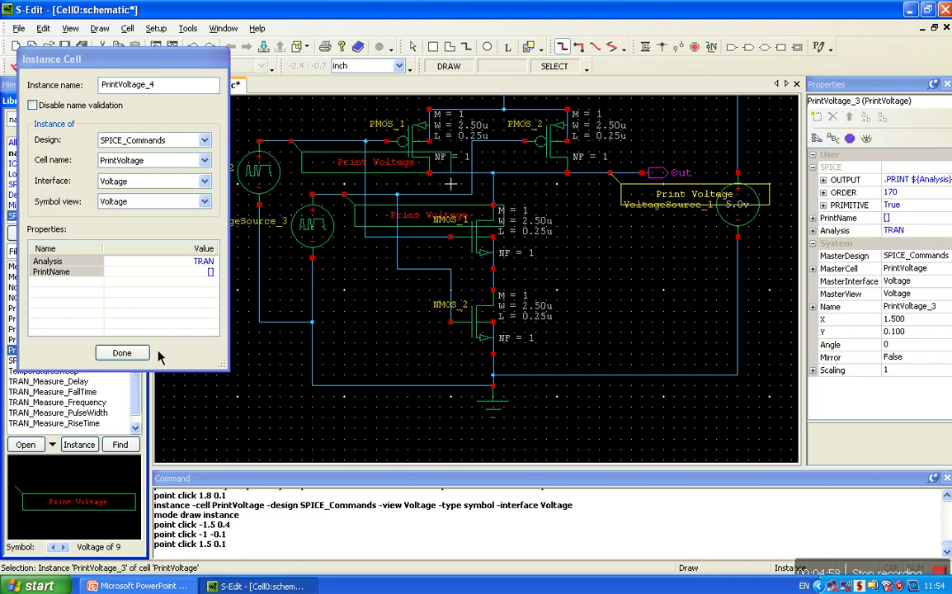
{"action": "left_click", "coordinate": [122, 352]}
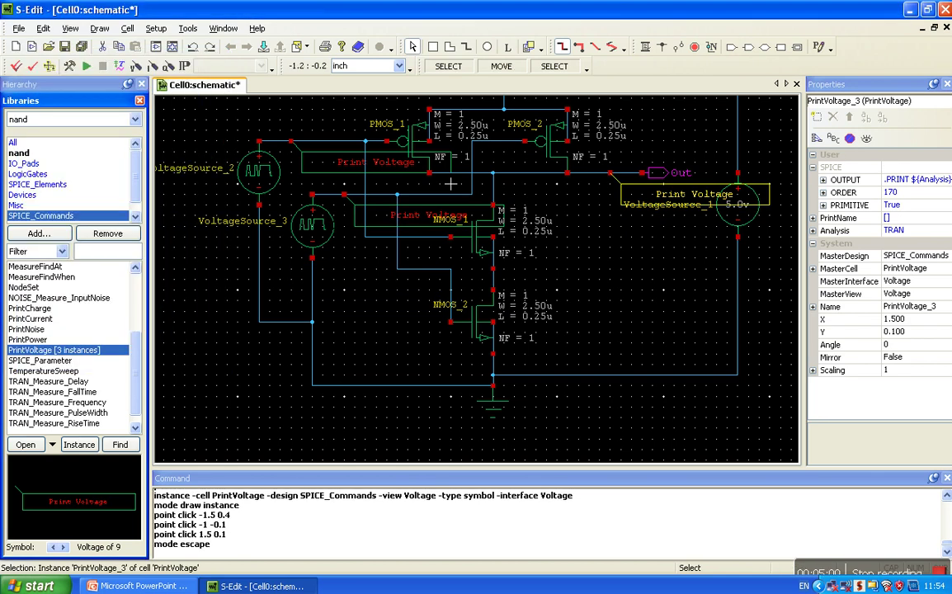
{"action": "left_click", "coordinate": [322, 205]}
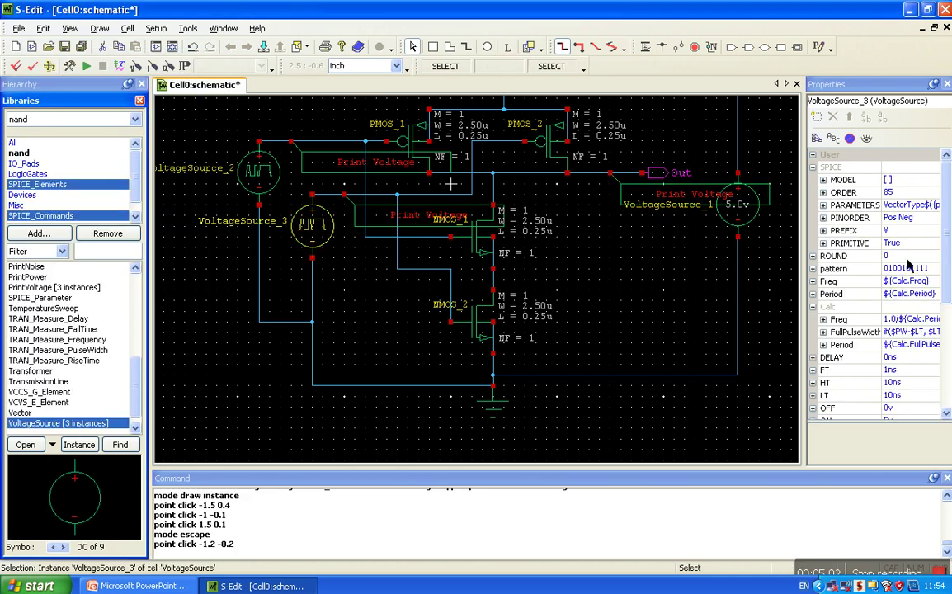
- Set VoltageSource_3's bit pattern to 11110000
{"action": "left_click", "coordinate": [907, 269]}
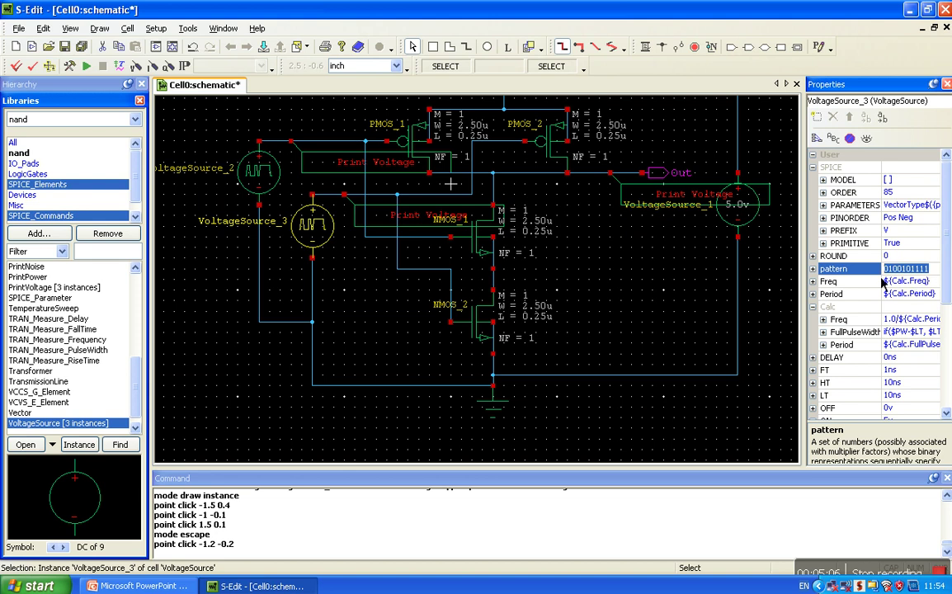
{"action": "type", "text": "111"}
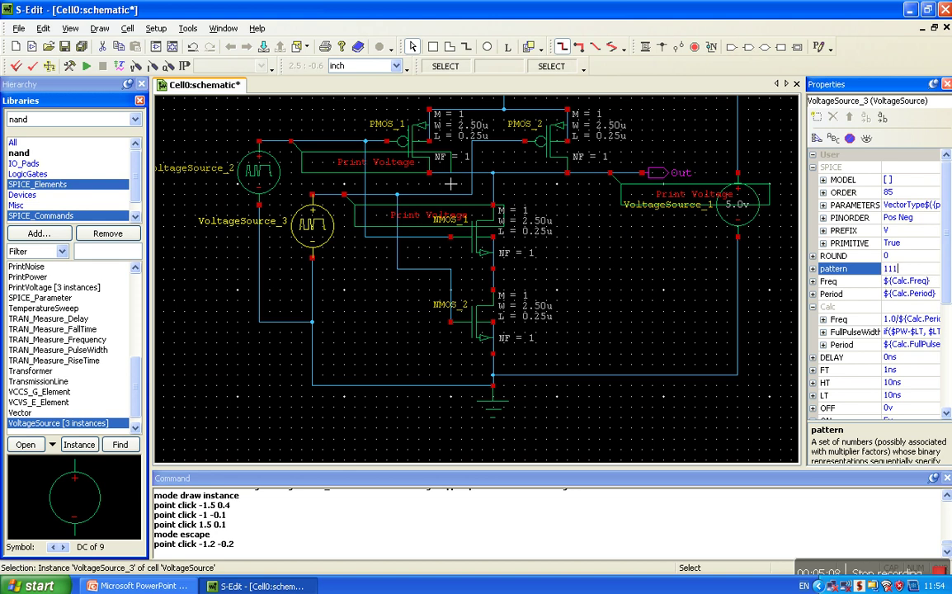
{"action": "type", "text": "0000"}
{"action": "key", "text": "Return"}
{"action": "left_click", "coordinate": [727, 412]}
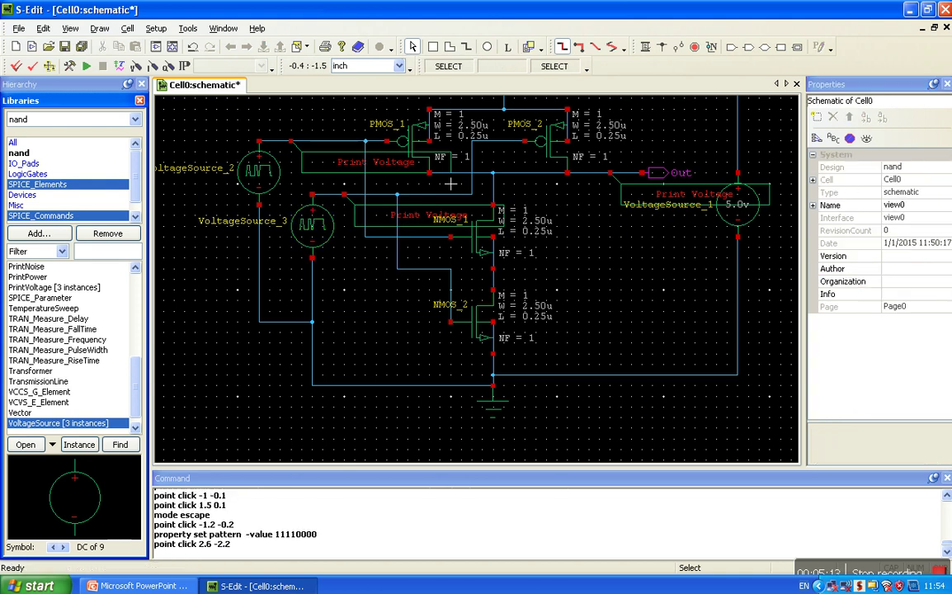
- Save the nand design with its libraries, check the design and view, and highlight net N_2
{"action": "left_click", "coordinate": [64, 47]}
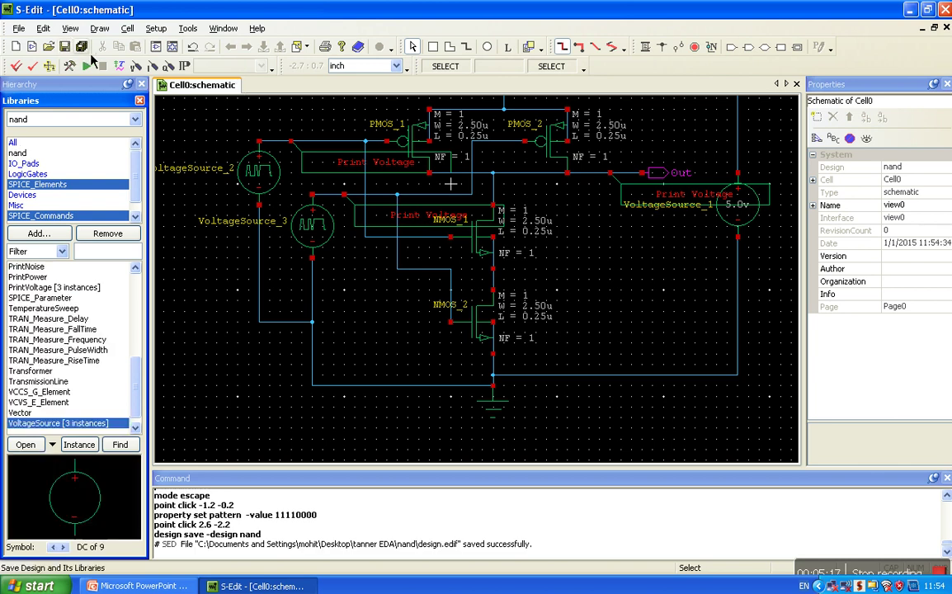
{"action": "left_click", "coordinate": [81, 47]}
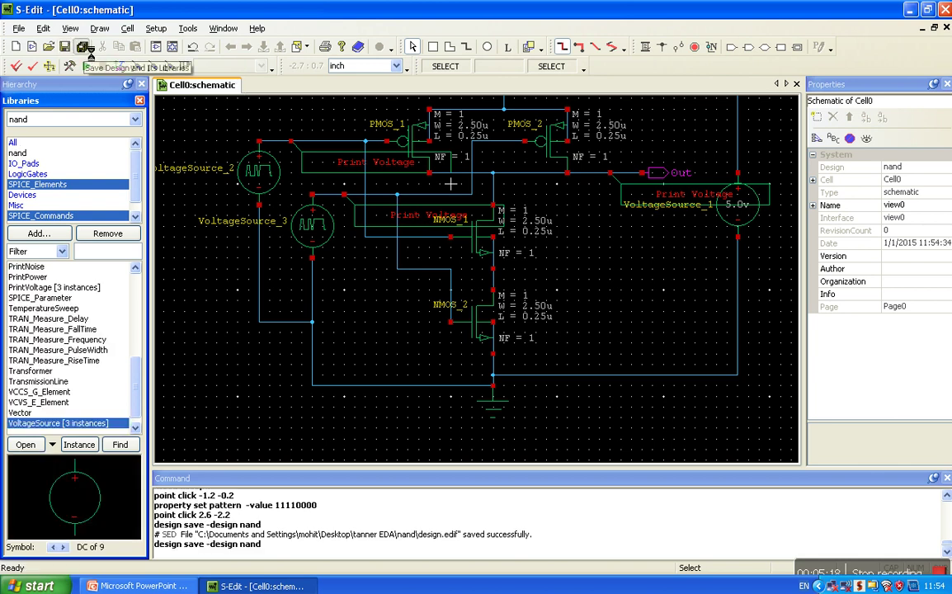
{"action": "left_click", "coordinate": [30, 67]}
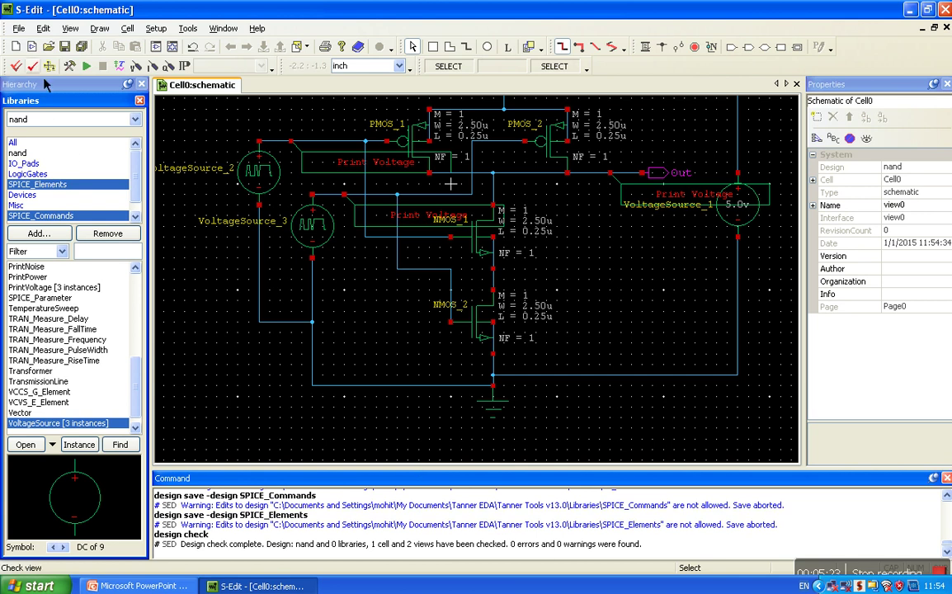
{"action": "left_click", "coordinate": [31, 66]}
{"action": "left_click", "coordinate": [282, 142]}
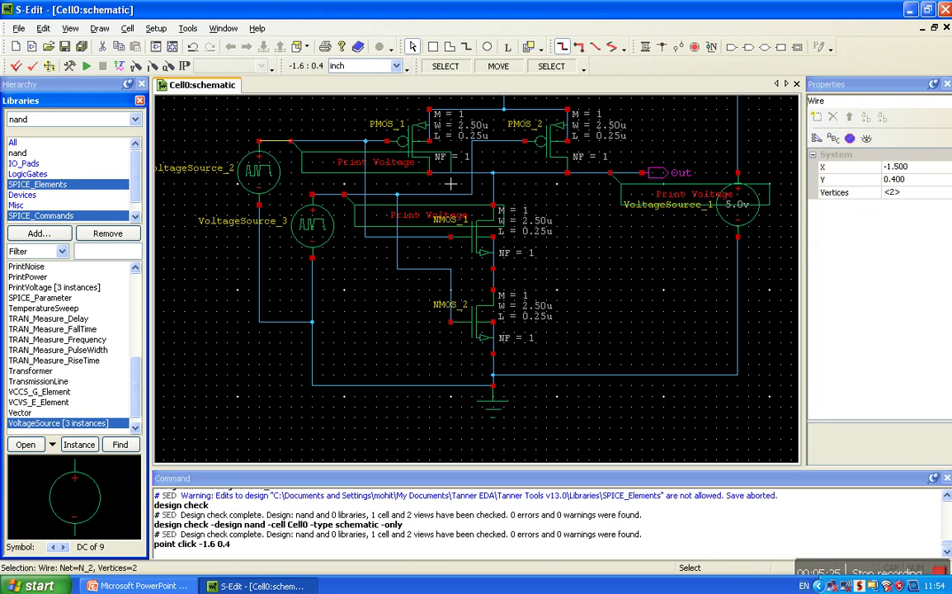
{"action": "left_click", "coordinate": [70, 66]}
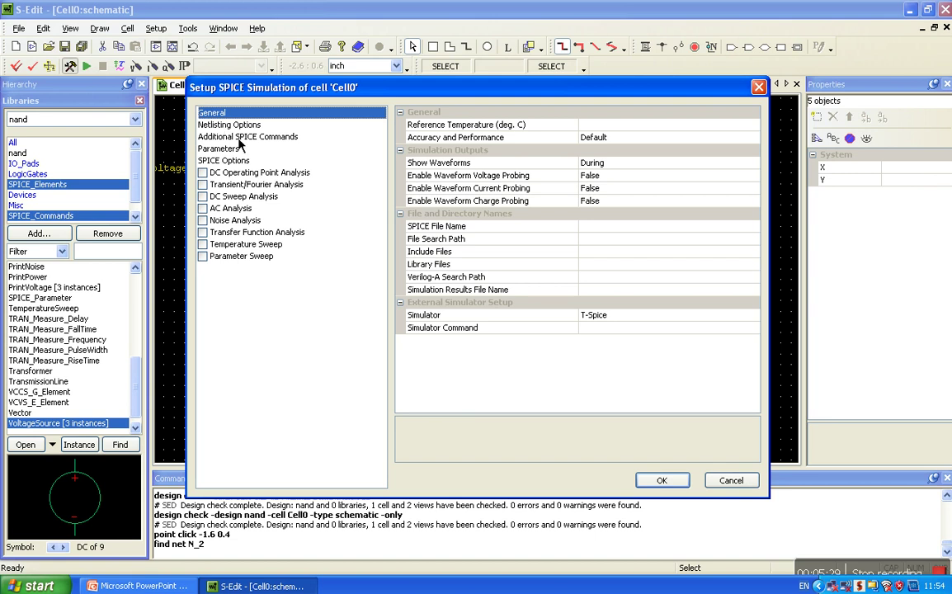
- Set the simulation model library to Generic_025.lib with the TT corner
{"action": "left_click", "coordinate": [610, 265]}
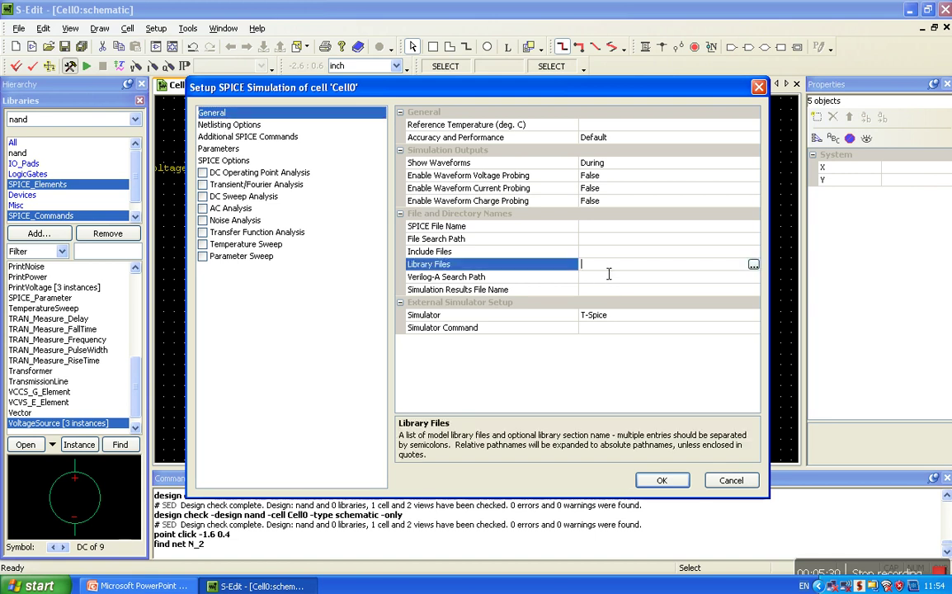
{"action": "left_click", "coordinate": [754, 265]}
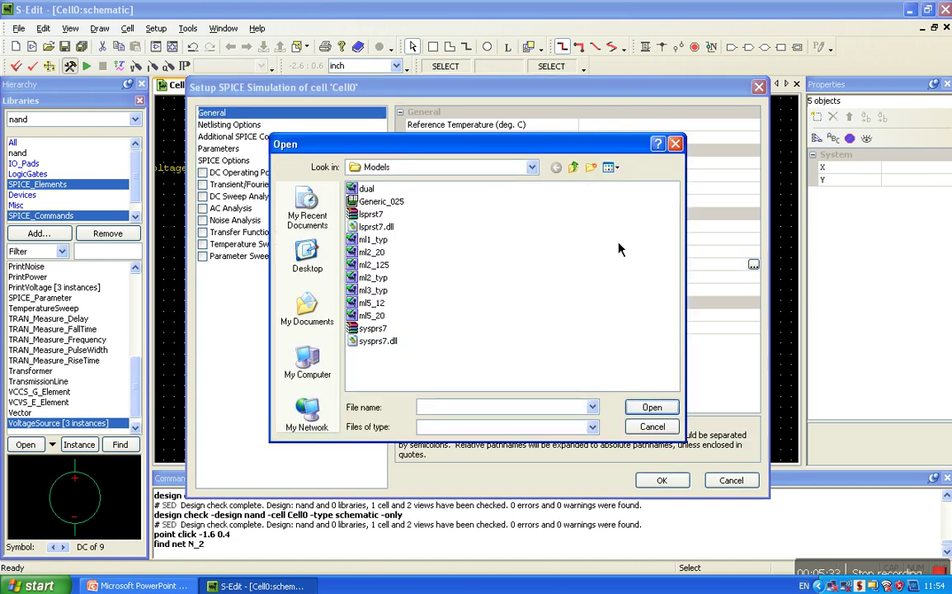
{"action": "left_click", "coordinate": [381, 201]}
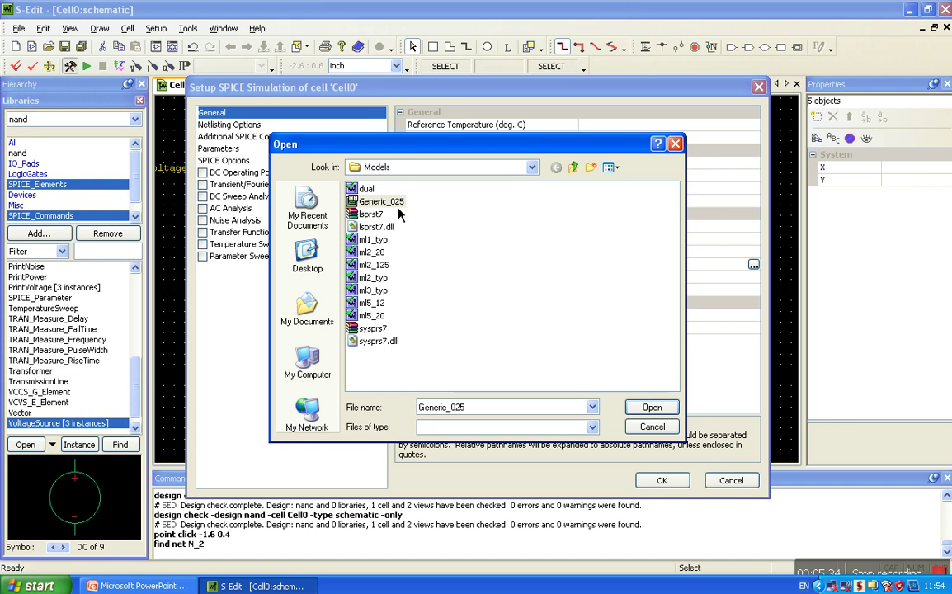
{"action": "left_click", "coordinate": [668, 413]}
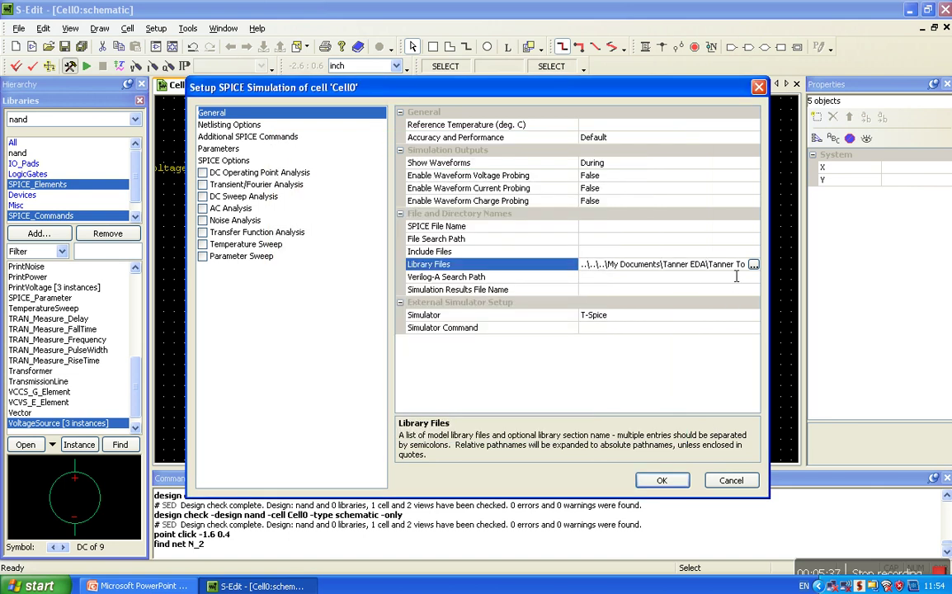
{"action": "key", "text": "Right"}
{"action": "key", "text": "Right"}
{"action": "key", "text": "Right"}
{"action": "key", "text": "Right"}
{"action": "key", "text": "Right"}
{"action": "key", "text": "Right"}
{"action": "key", "text": "Right"}
{"action": "key", "text": "Right"}
{"action": "key", "text": "Right"}
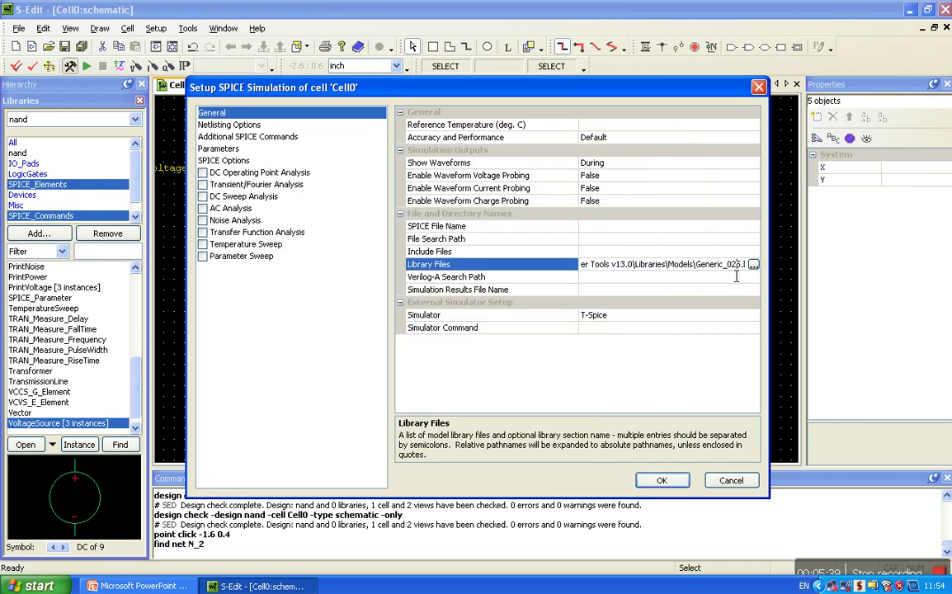
{"action": "key", "text": "Right"}
{"action": "key", "text": "Right"}
{"action": "key", "text": "Right"}
{"action": "type", "text": "TT"}
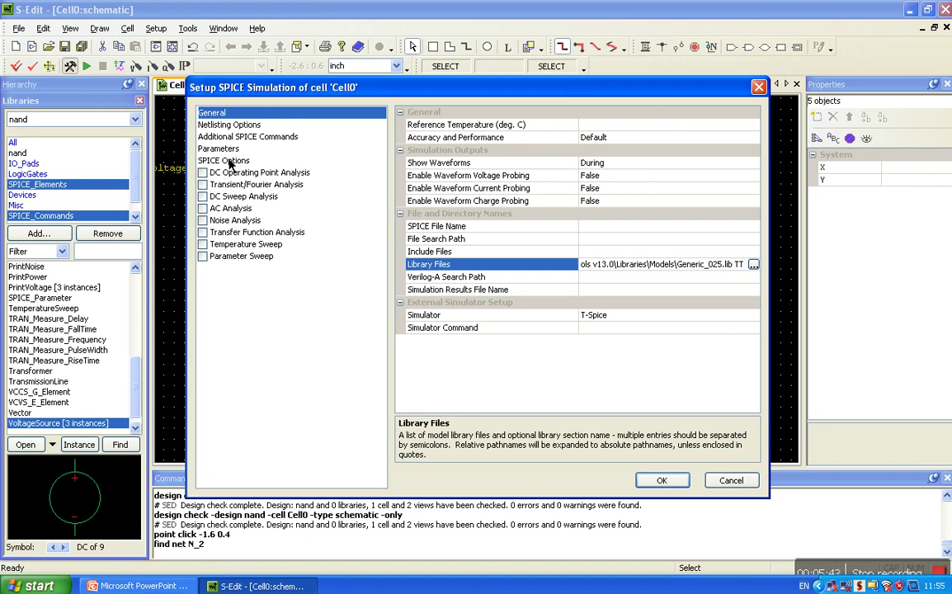
- Enable DC operating point and transient analysis with 100n stop time and 10n maximum step
{"action": "left_click", "coordinate": [202, 173]}
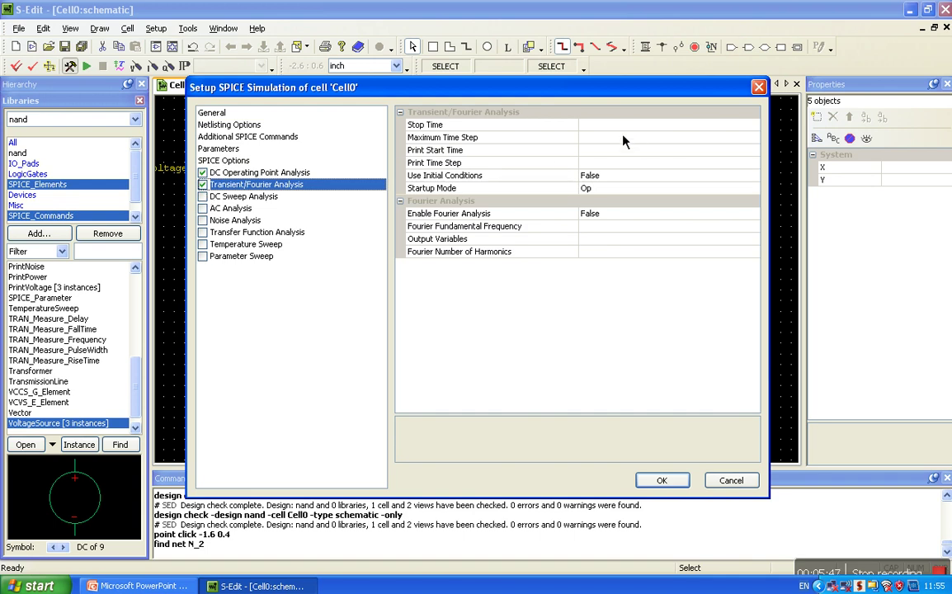
{"action": "left_click", "coordinate": [623, 125]}
{"action": "type", "text": "100n"}
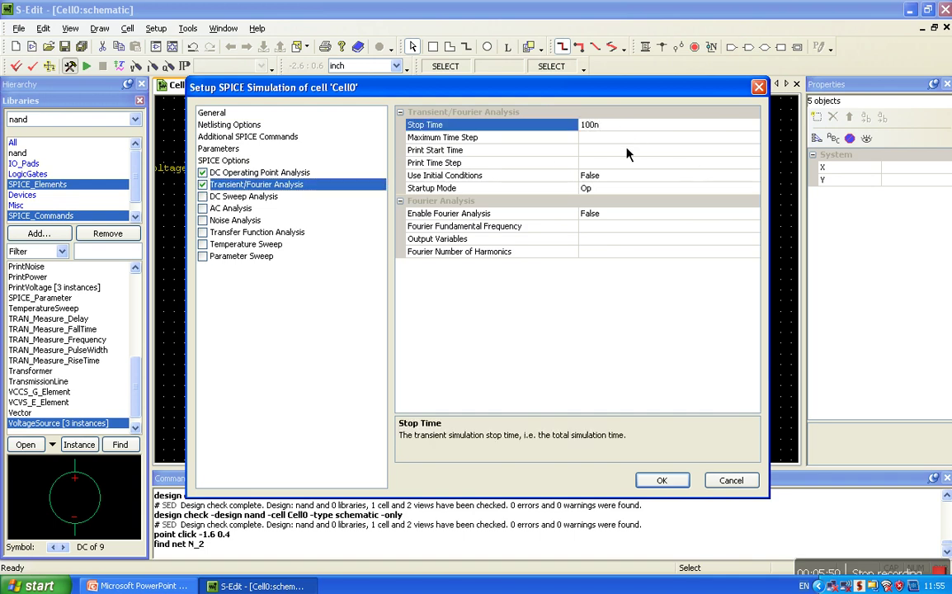
{"action": "left_click", "coordinate": [626, 138]}
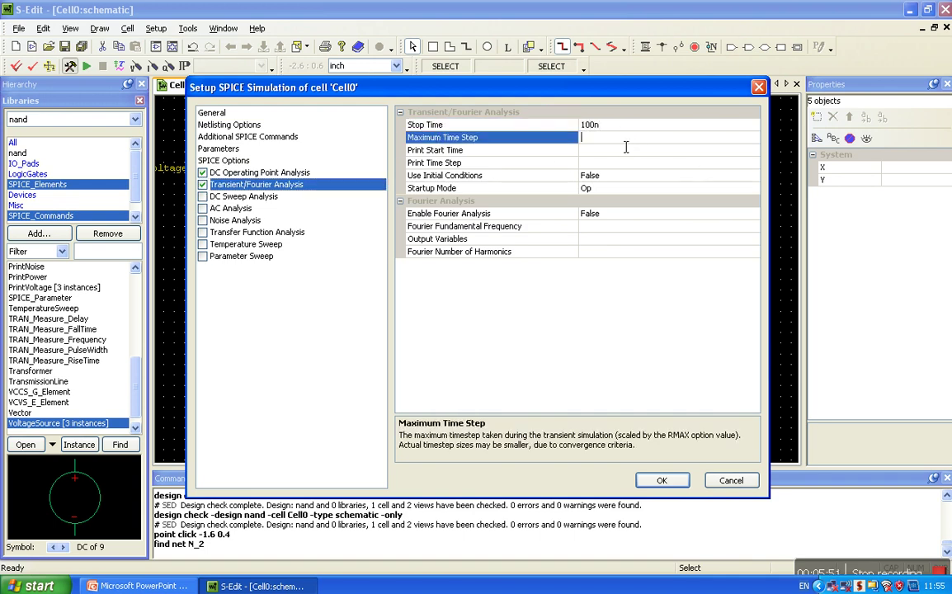
{"action": "type", "text": "10n"}
{"action": "left_click", "coordinate": [662, 480]}
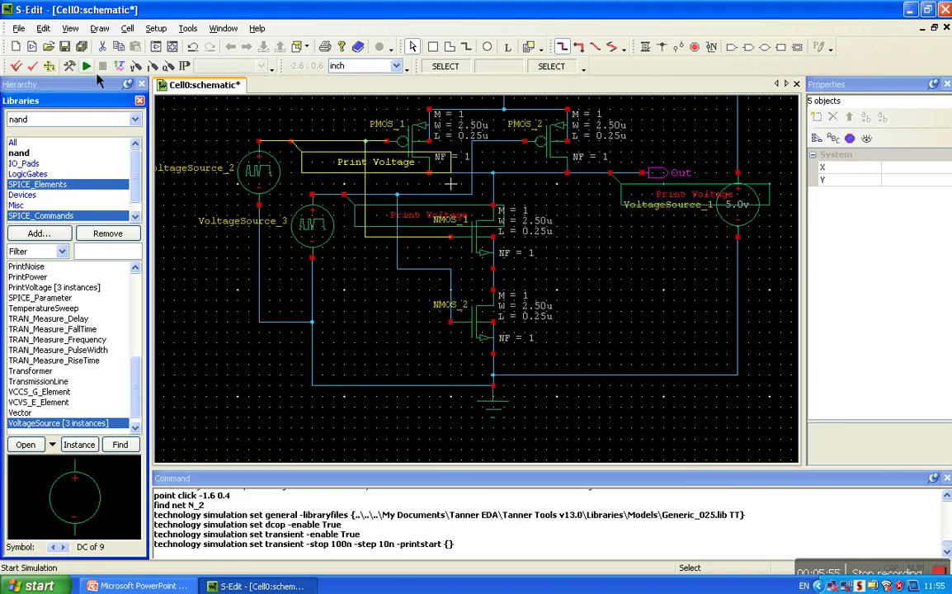
- Run the T-Spice simulation of Cell0 so the Out, N_3 and N_2 waveforms open in W-Edit
{"action": "left_click", "coordinate": [85, 66]}
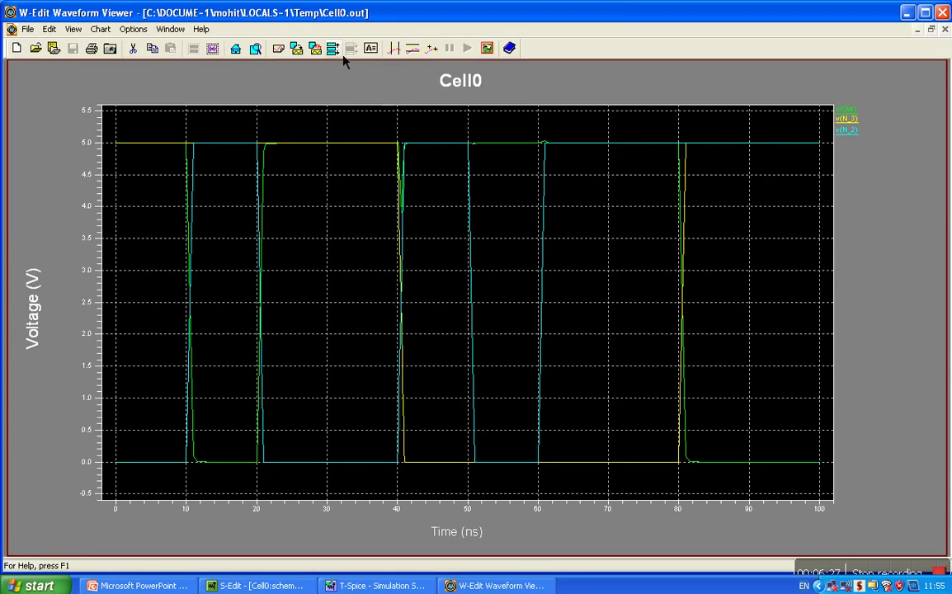
- Expand the chart so v(Out), v(N_3) and v(N_2) each get their own stacked chart
{"action": "left_click", "coordinate": [335, 49]}
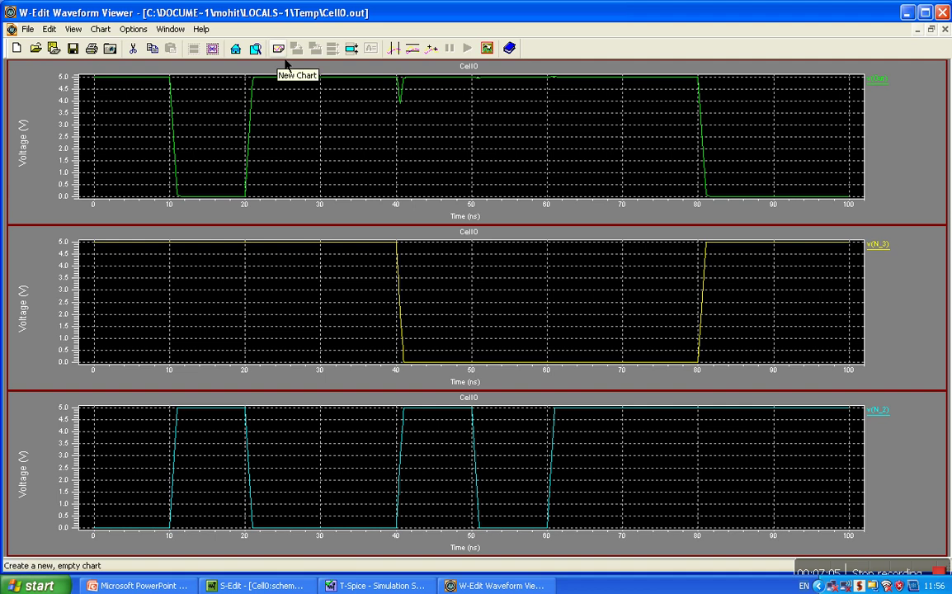
- Collapse the three voltages into one chart, add their FFT chart, and return to PowerPoint
{"action": "left_click", "coordinate": [352, 50]}
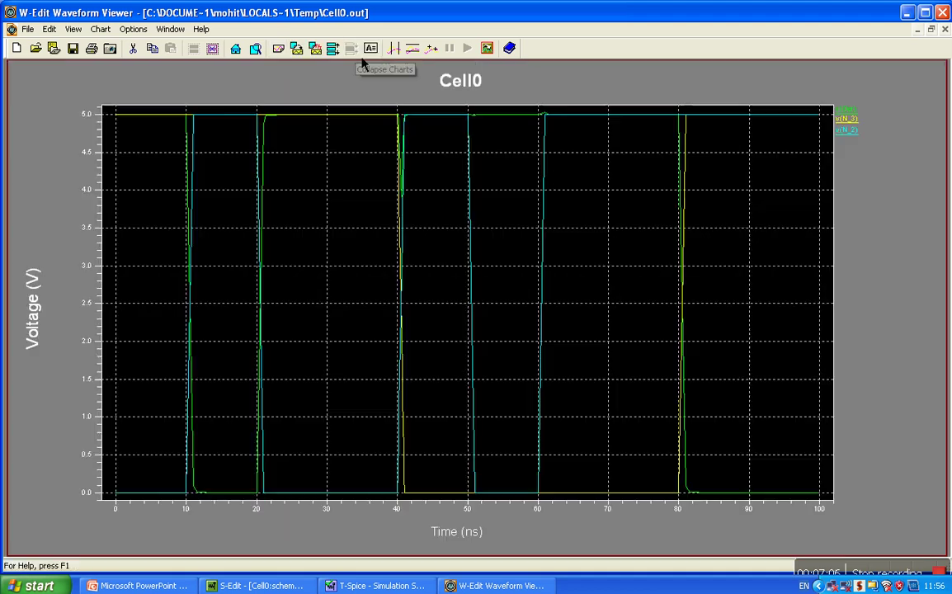
{"action": "left_click", "coordinate": [316, 49]}
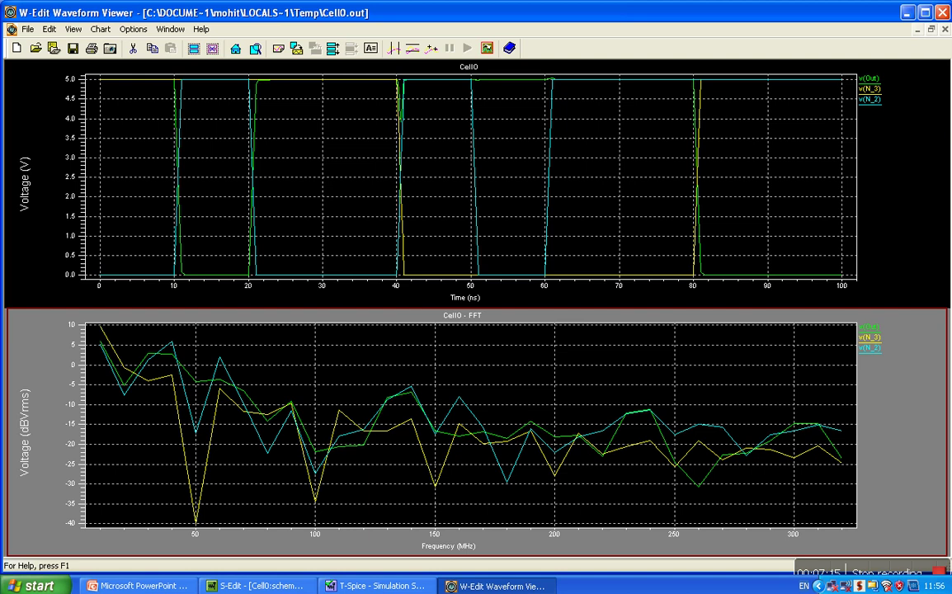
{"action": "left_click", "coordinate": [169, 586]}
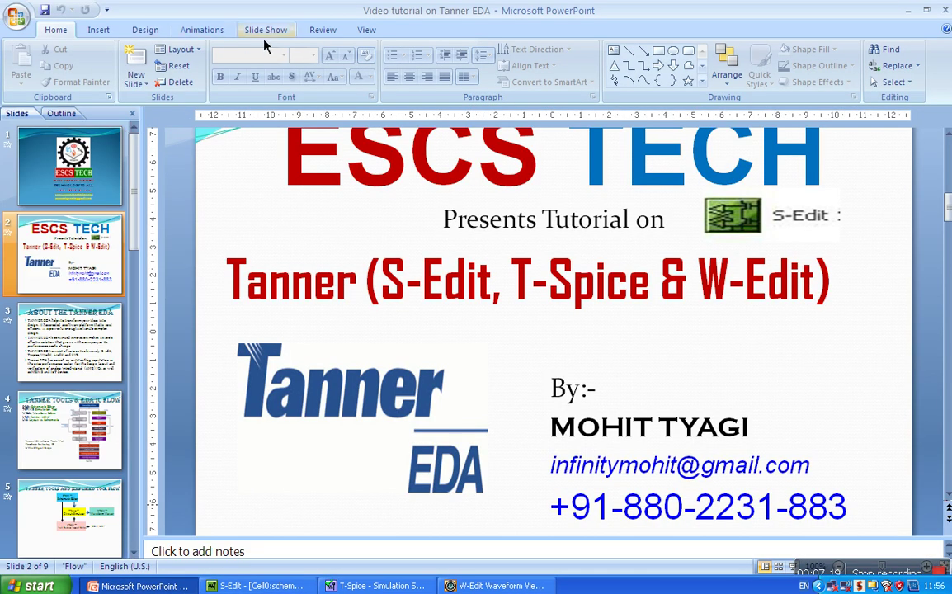
- Start the Tanner tutorial's 'Custom Show 1' slide show from the Slide Show tab
{"action": "left_click", "coordinate": [265, 33]}
{"action": "left_click", "coordinate": [146, 80]}
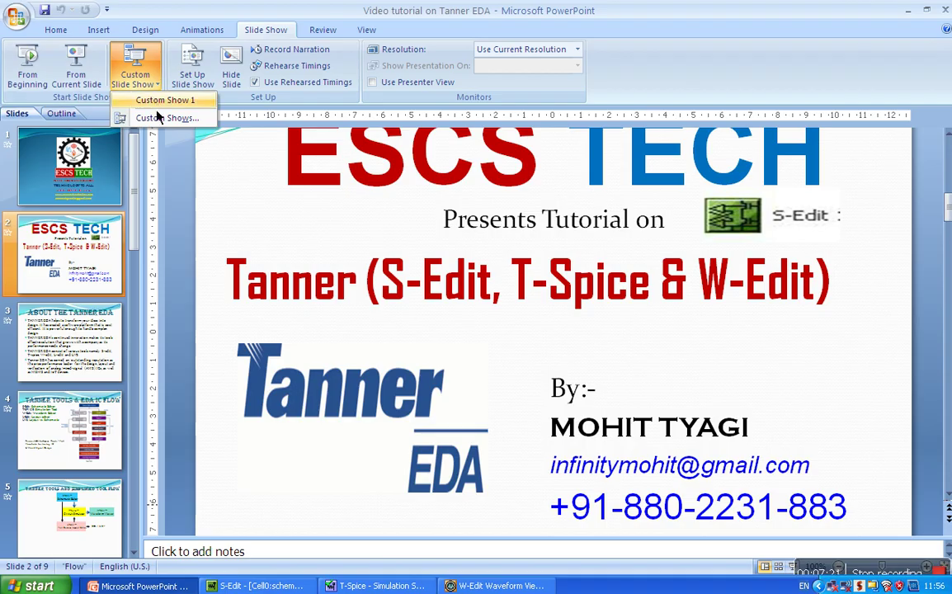